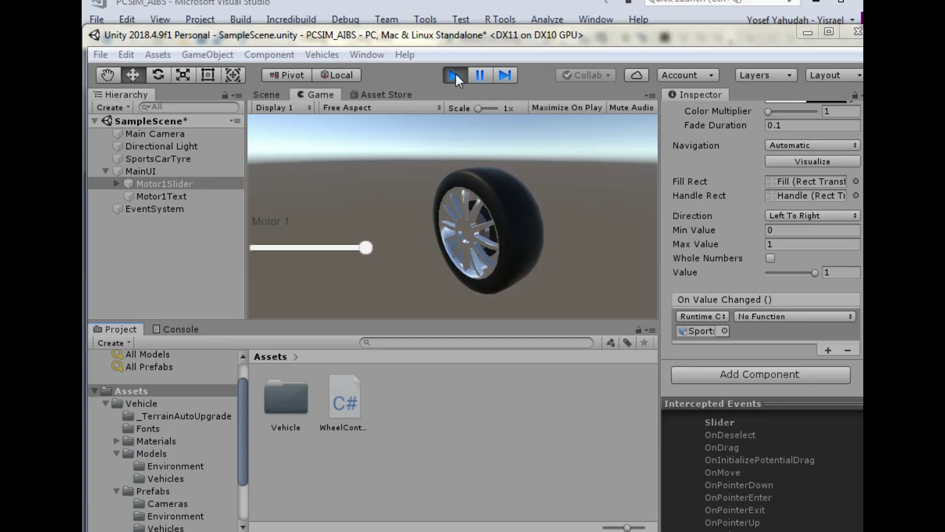
- Exit Play mode, check Motor1Slider, Motor1Text and EventSystem, then view the tyre in Game view
left_click(455, 72)
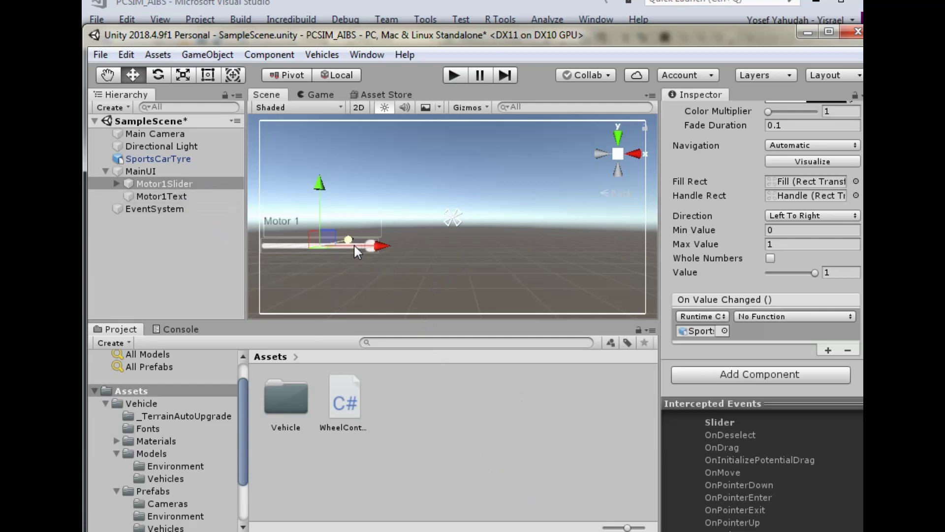
left_click(156, 185)
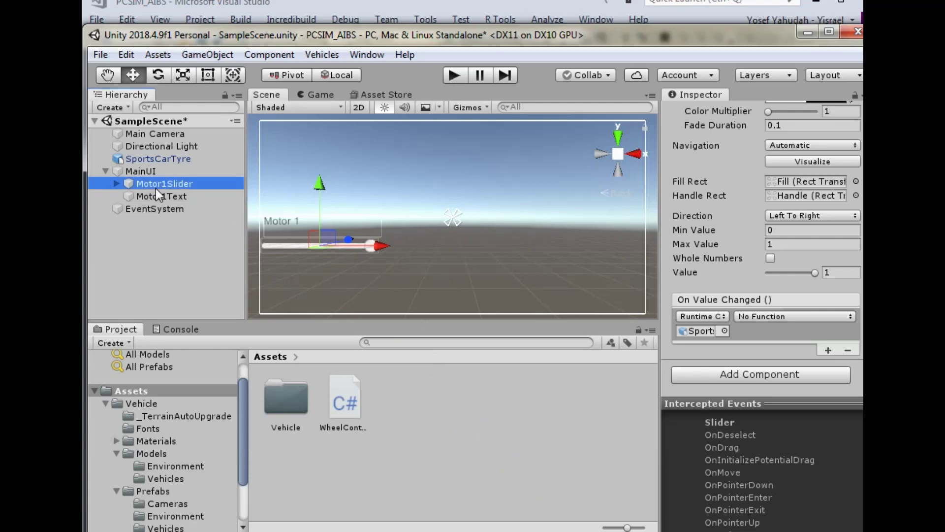
left_click(156, 196)
left_click(160, 211)
left_click(159, 237)
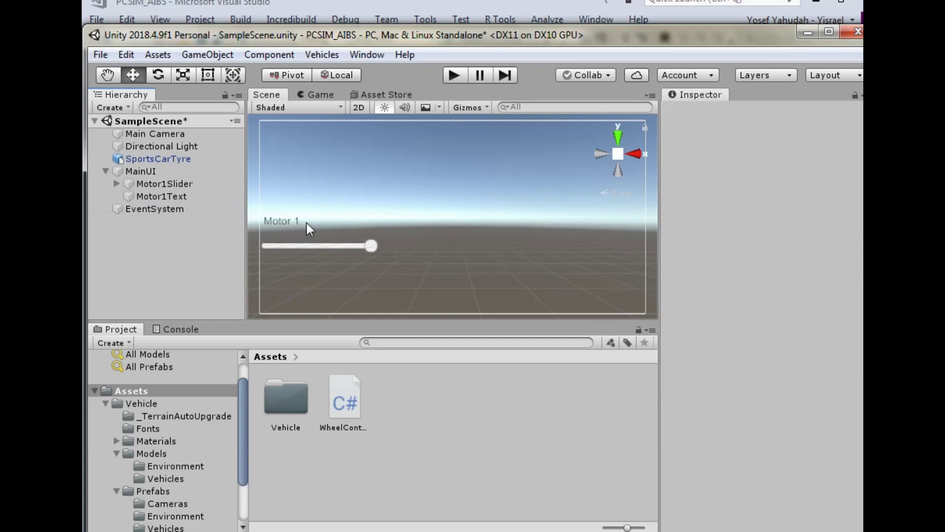
left_click(311, 97)
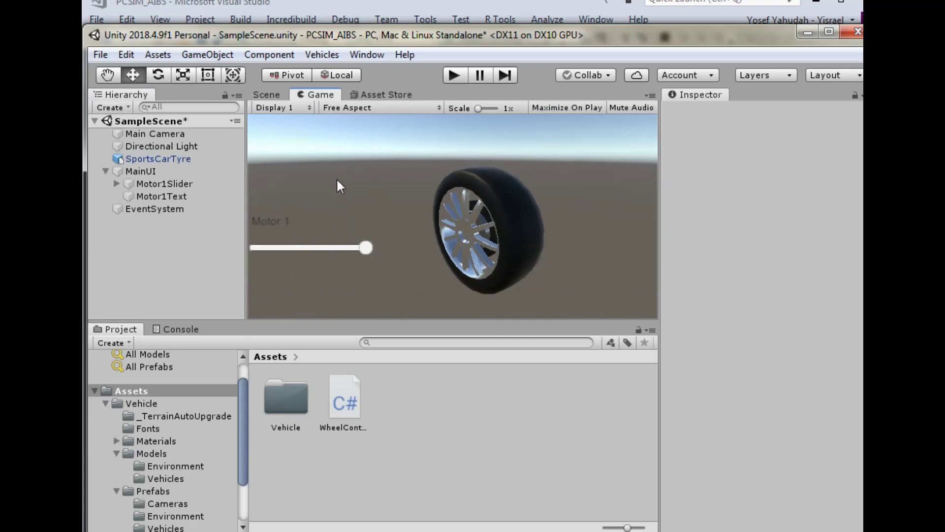
- Back in Scene view, delete Motor1Slider's existing On Value Changed entry
left_click(263, 94)
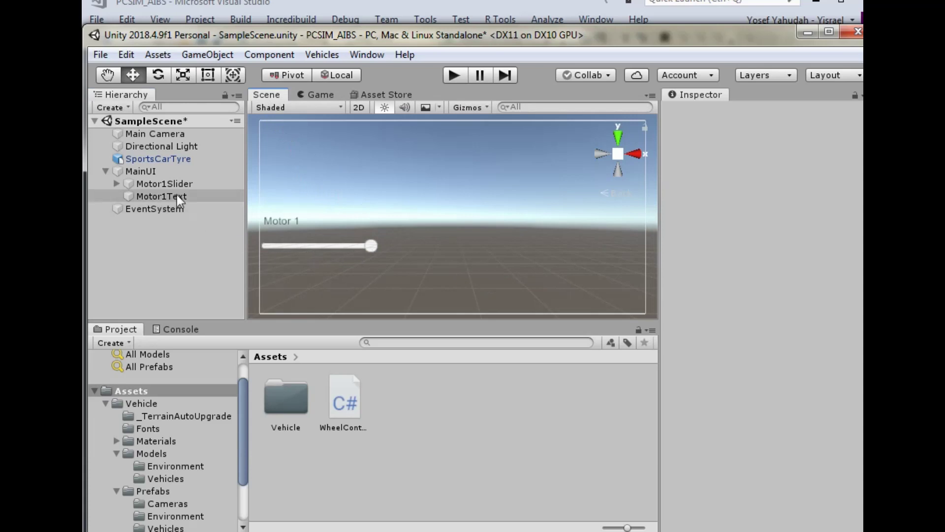
left_click(158, 184)
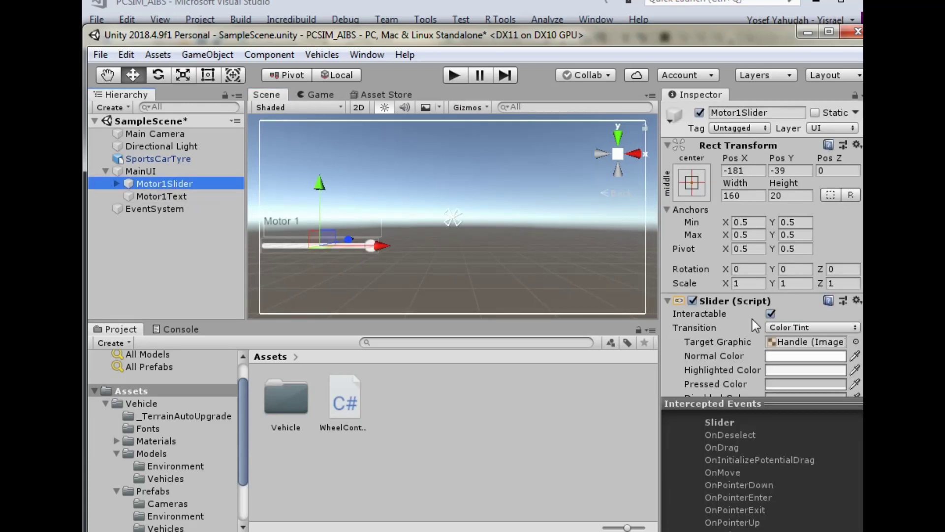
scroll(753, 319, "down", 2)
scroll(752, 319, "down", 4)
scroll(752, 319, "down", 3)
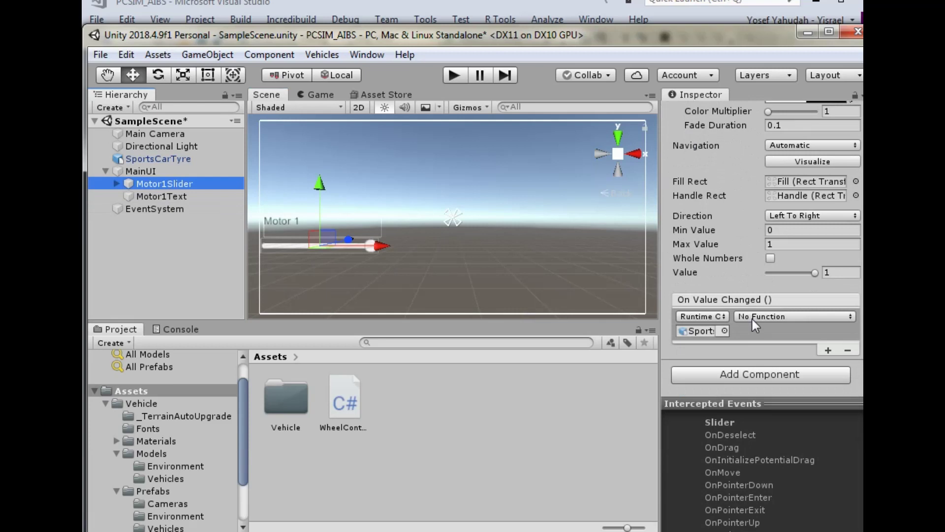
left_click(846, 350)
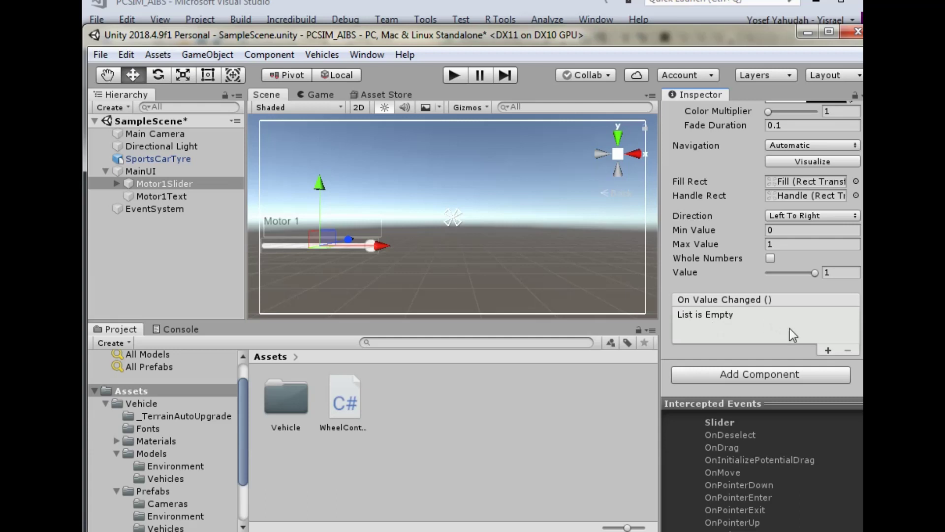
- Add a new On Value Changed entry and keep it Runtime Only
left_click(825, 350)
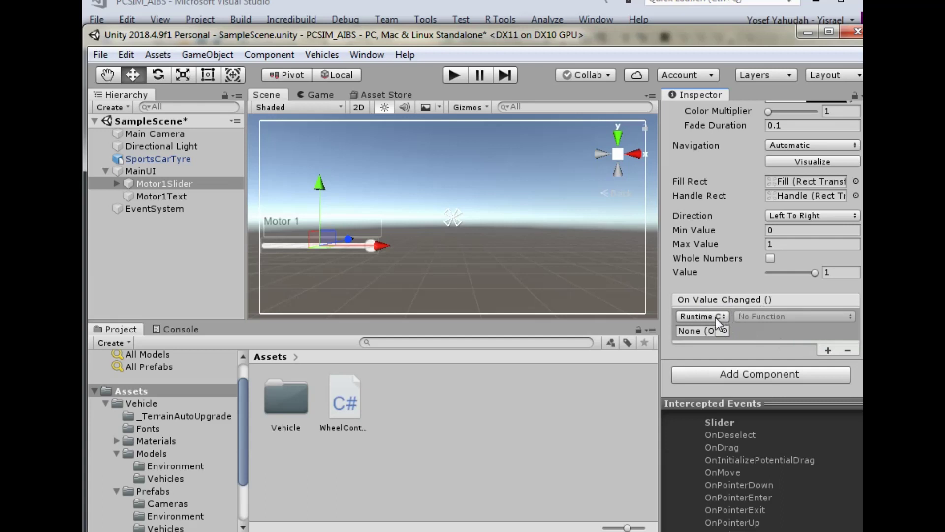
left_click(703, 318)
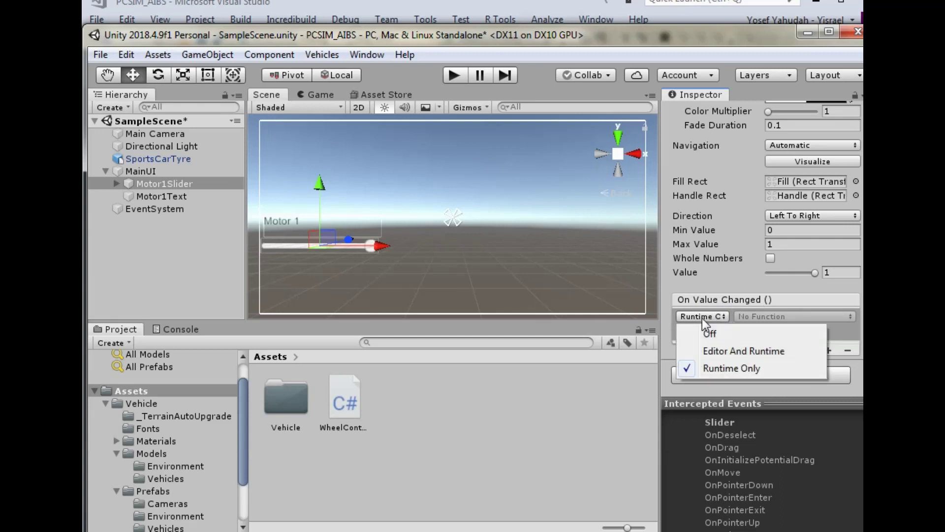
left_click(718, 366)
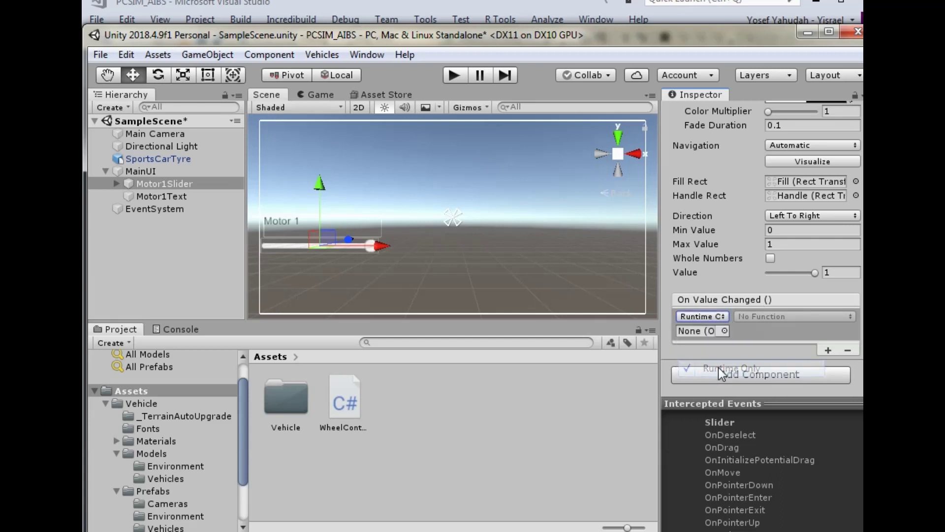
- Assign SportsCarTyre as the entry's target object and list its available functions
left_click(725, 331)
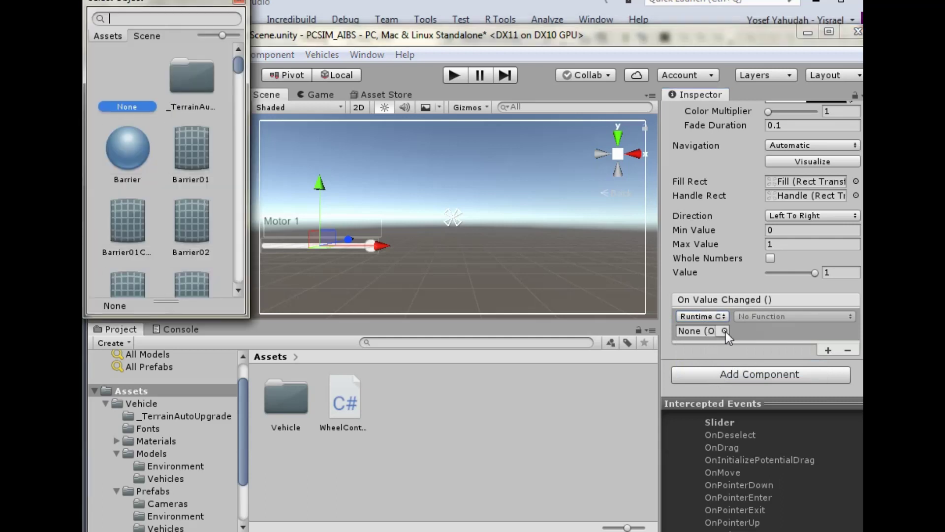
left_click_drag(236, 65, 234, 131)
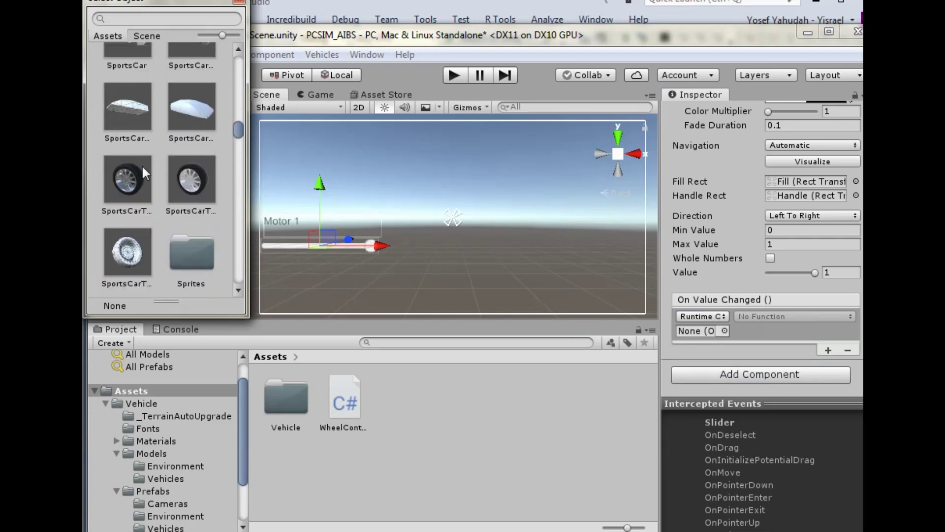
left_click(129, 177)
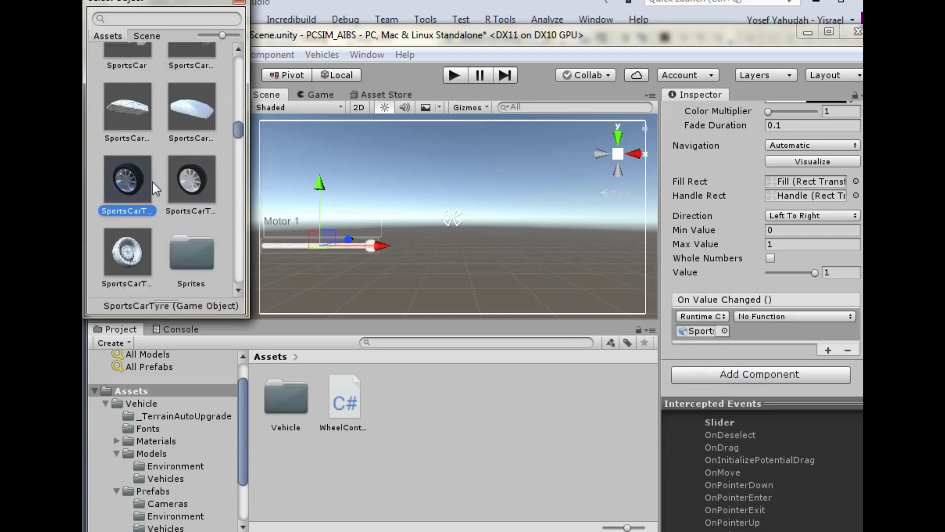
left_click(184, 181)
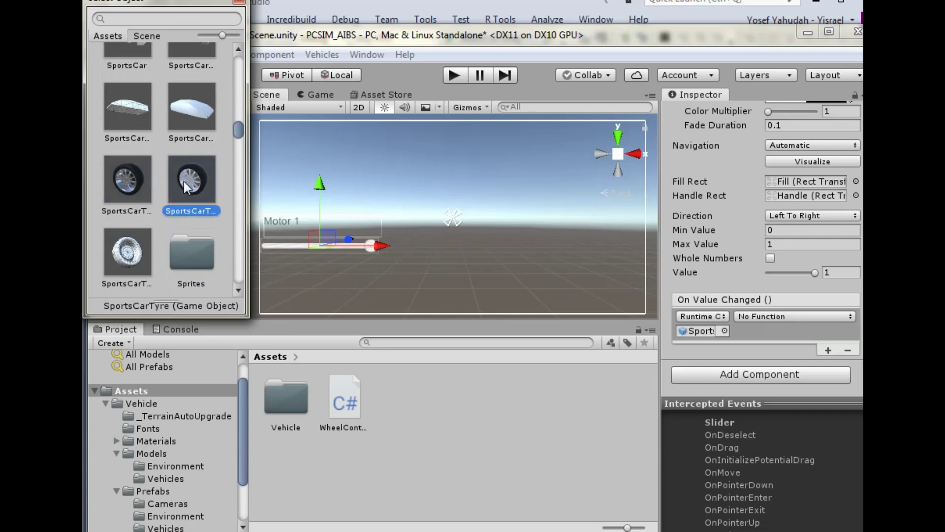
double_click(183, 182)
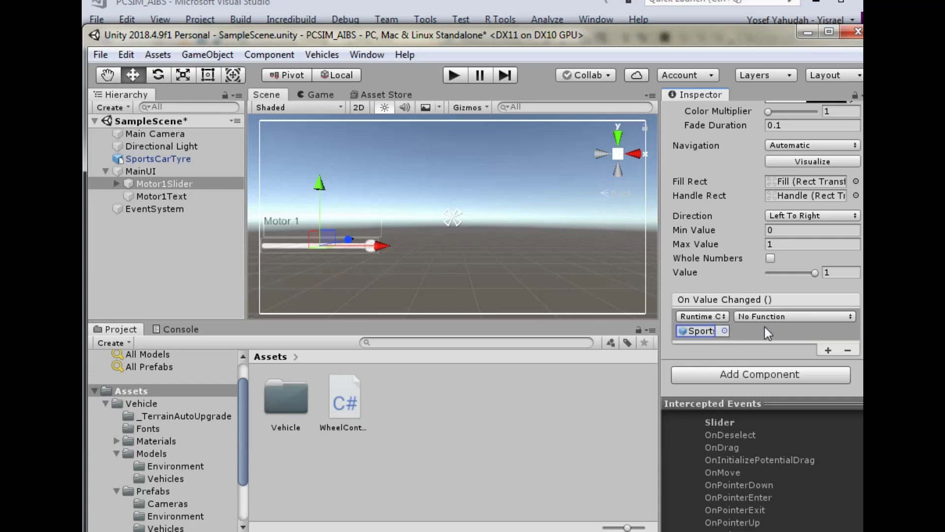
left_click(780, 315)
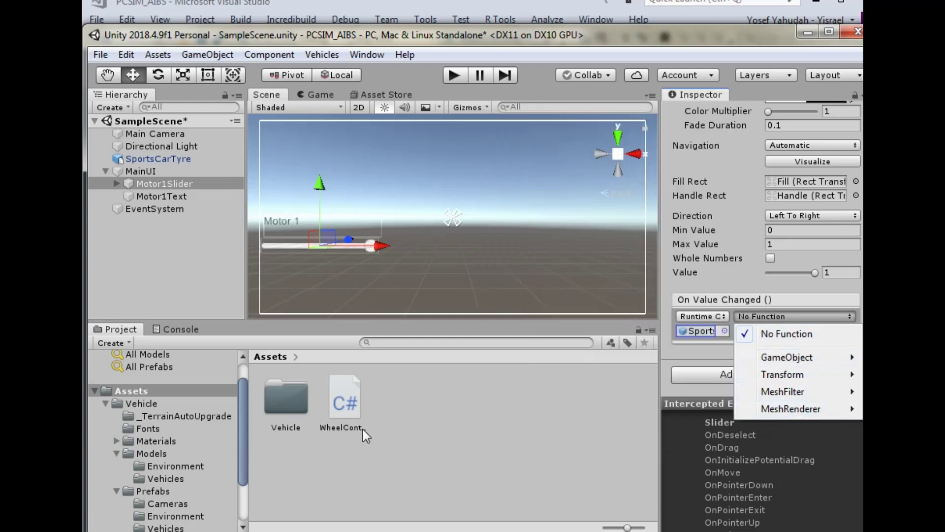
- Dismiss the function list and preview the WheelController.cs script from the Assets pane
left_click(361, 430)
left_click(362, 429)
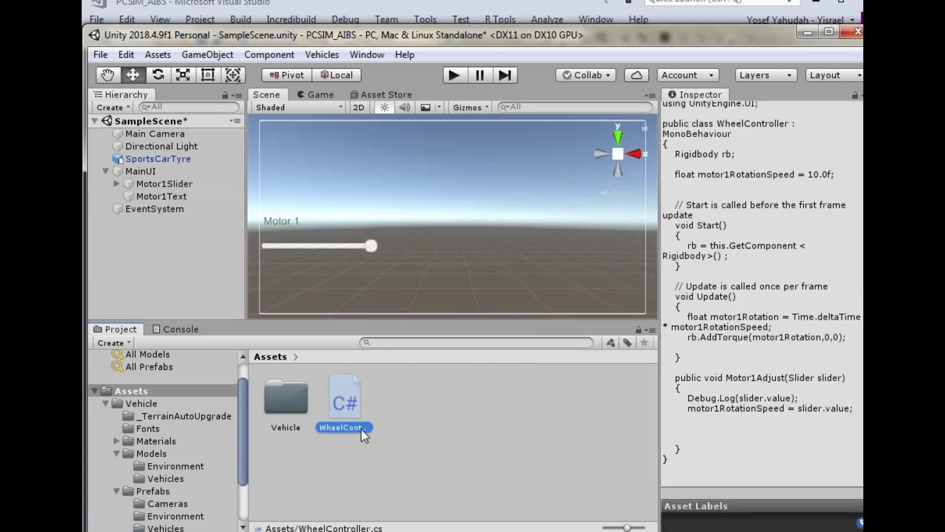
left_click(422, 426)
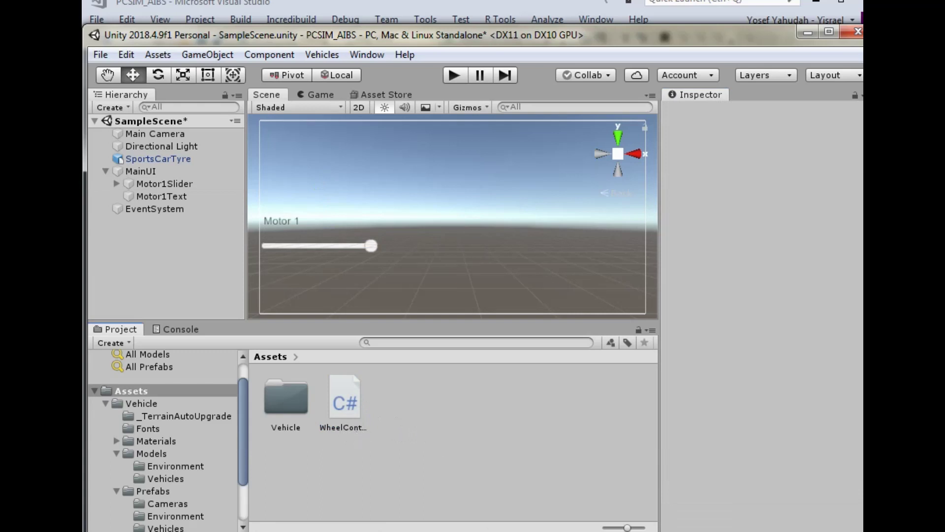
key("alt+Tab")
- Review WheelController's Motor1Adjust method, then its fields and Start and Update methods
left_click(226, 379)
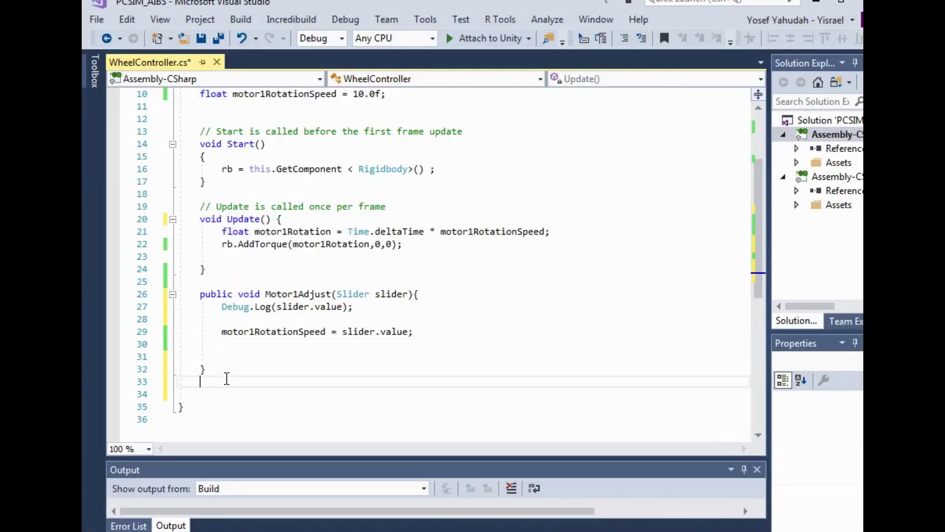
left_click_drag(226, 379, 207, 300)
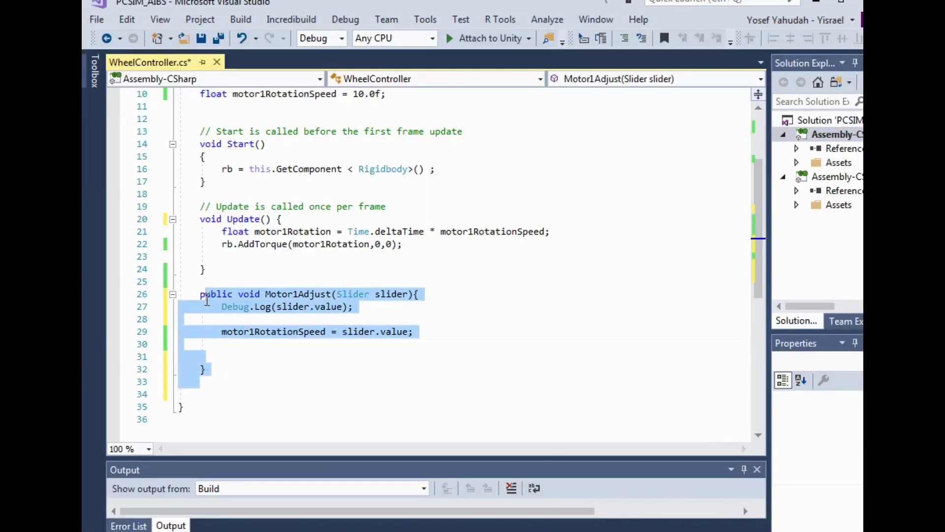
left_click(342, 405)
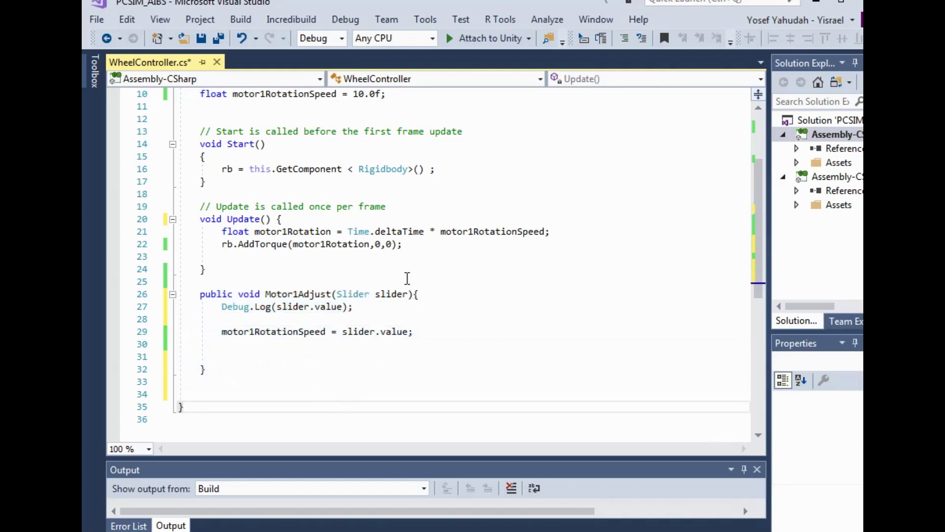
left_click_drag(337, 256, 257, 82)
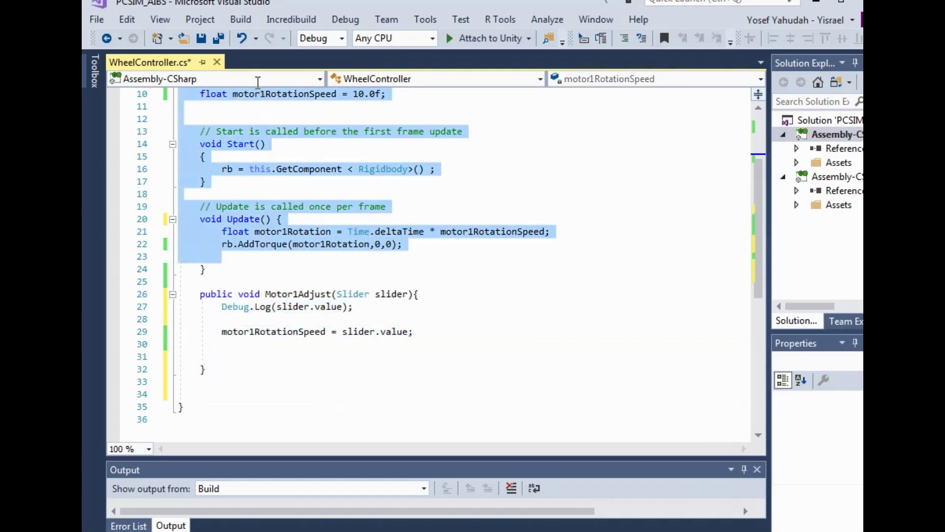
mouse_move(258, 82)
left_mouse_down()
mouse_move(252, 63)
mouse_move(176, 156)
left_mouse_up()
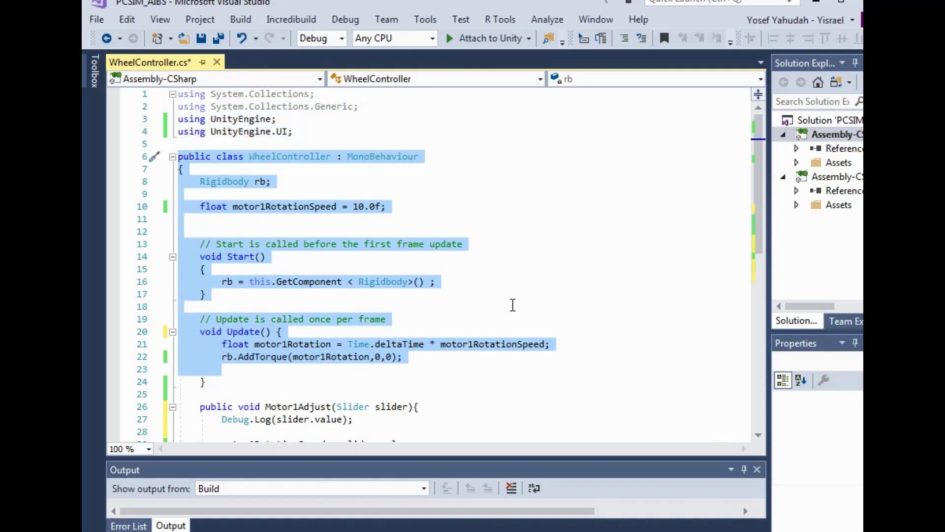
left_click(548, 306)
scroll(353, 300, "down", 3)
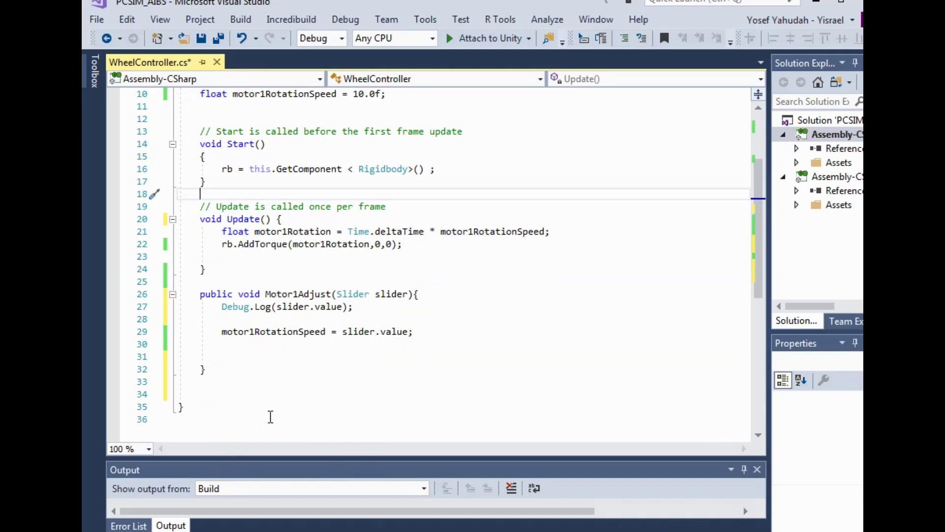
scroll(314, 358, "down", 2)
scroll(314, 358, "up", 3)
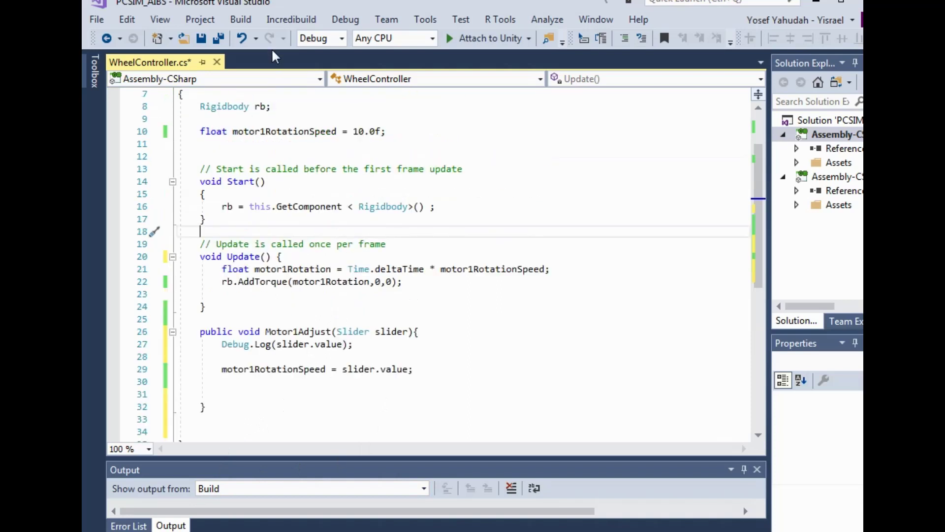
- Rebuild the whole solution and start attaching the debugger to Unity
left_click(240, 19)
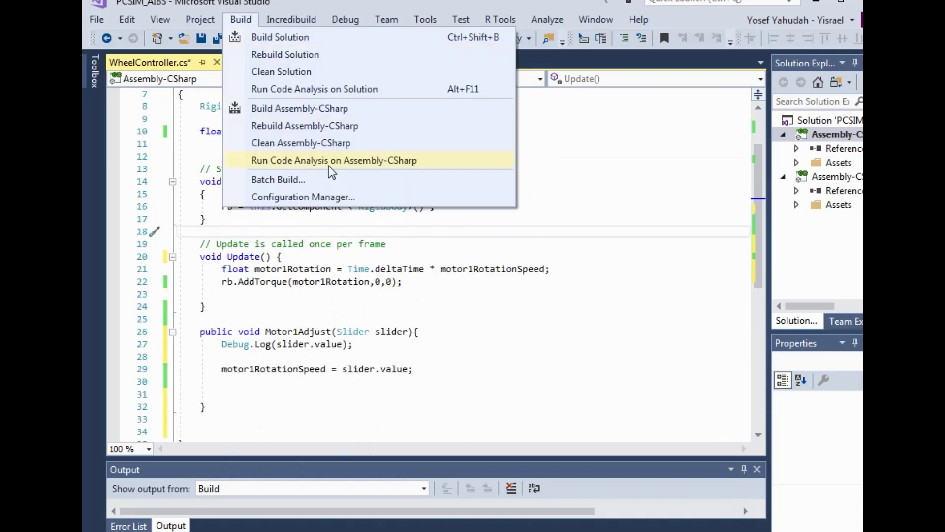
left_click(282, 52)
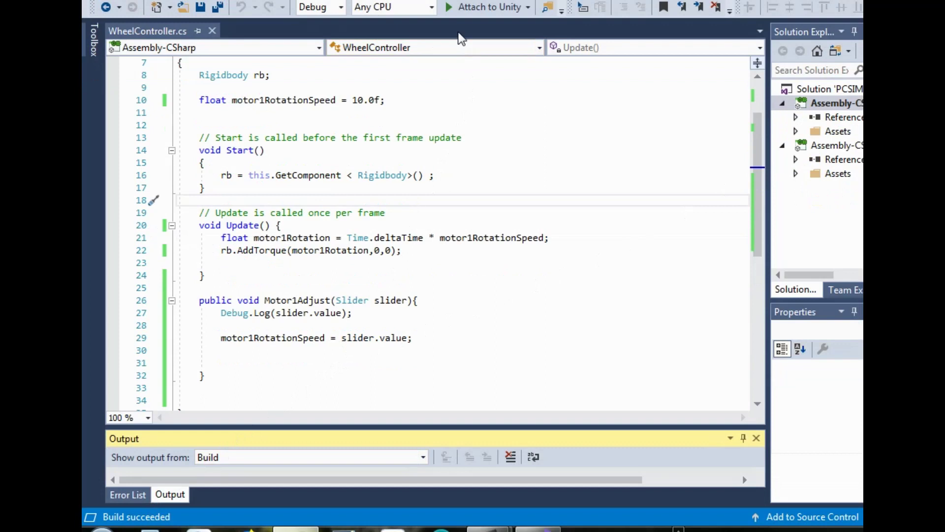
left_click(451, 11)
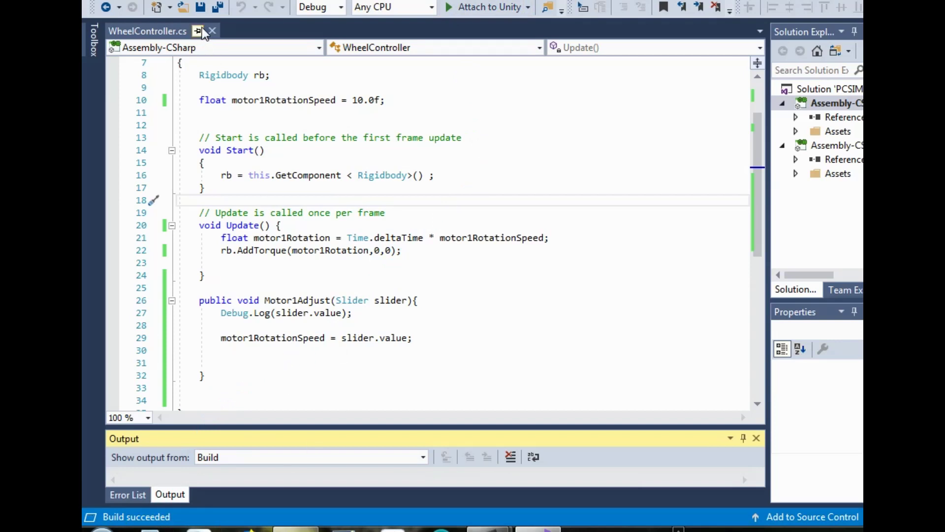
- Abandon saving the build output, declining to replace the existing file
left_click(199, 8)
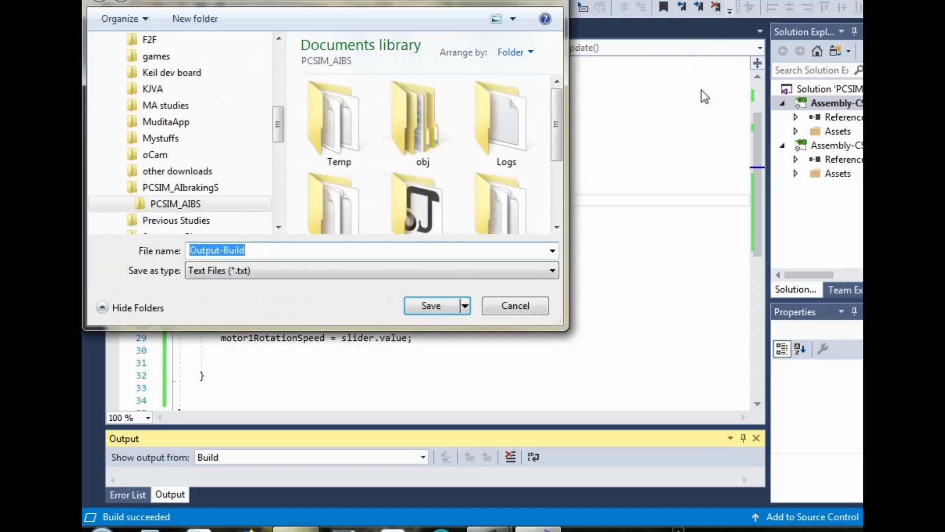
left_click(412, 310)
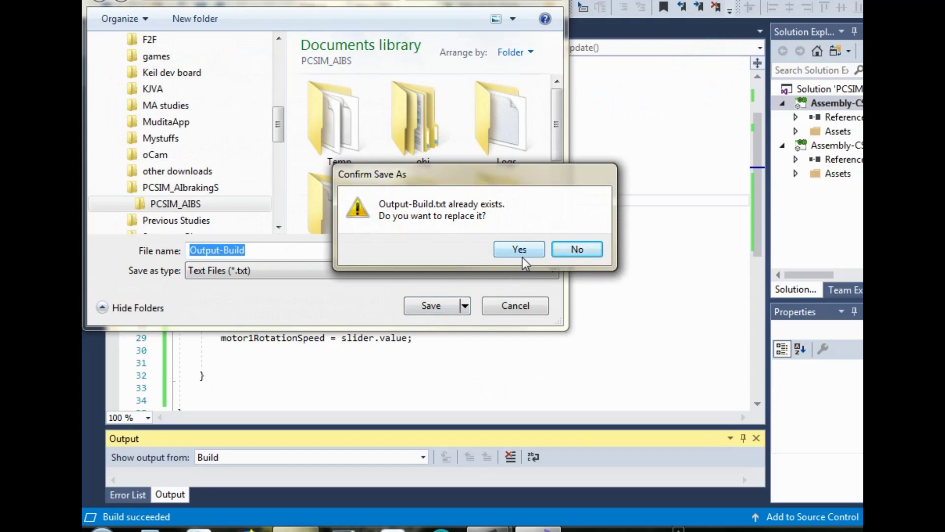
left_click(570, 252)
left_click(538, 306)
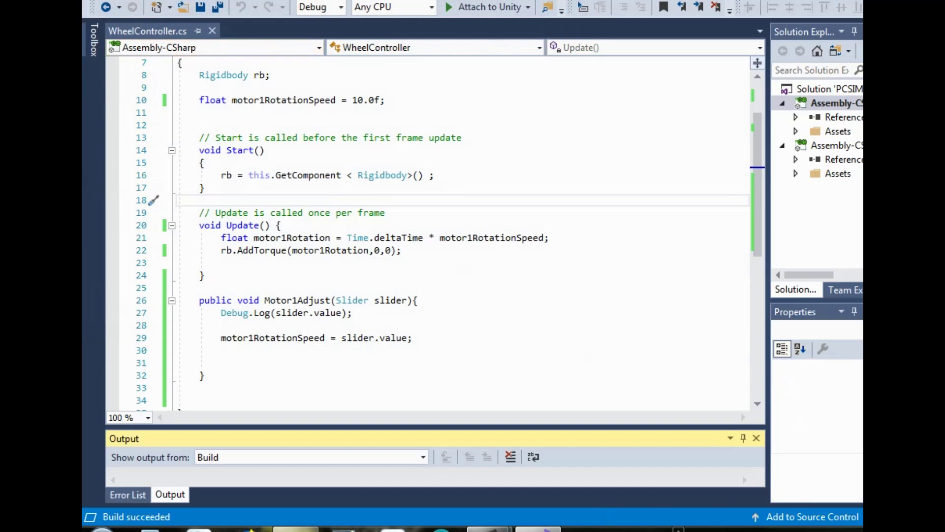
mouse_move(489, 526)
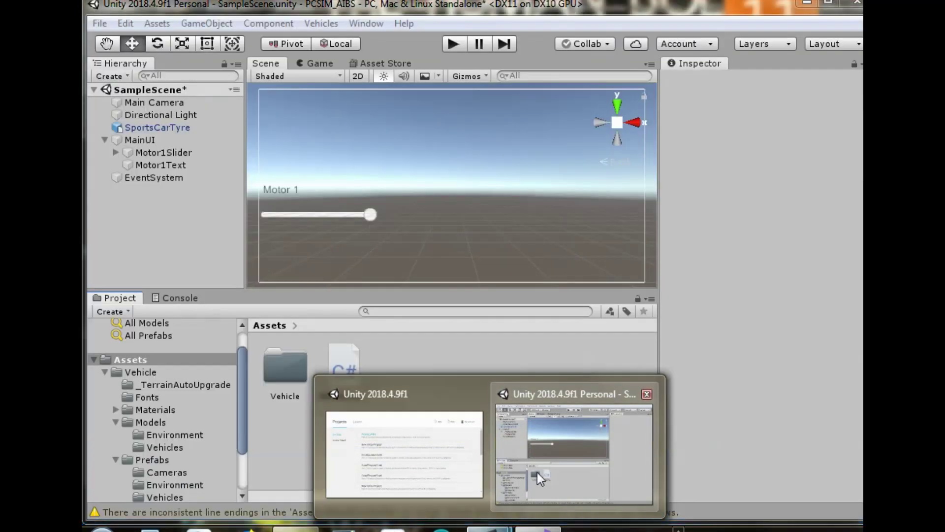
left_click(538, 472)
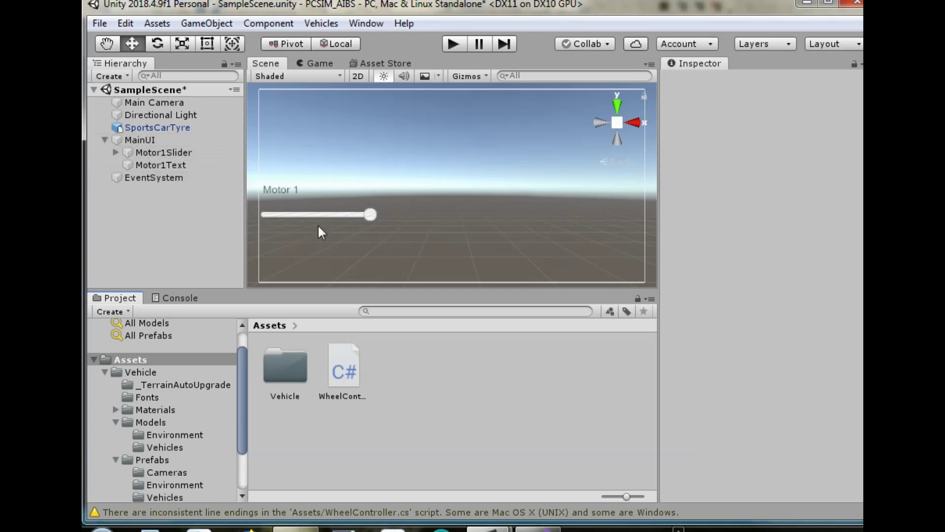
- Enter Play mode, drag Motor 1 left and right, and inspect MainUI and Motor1Slider
left_click(453, 44)
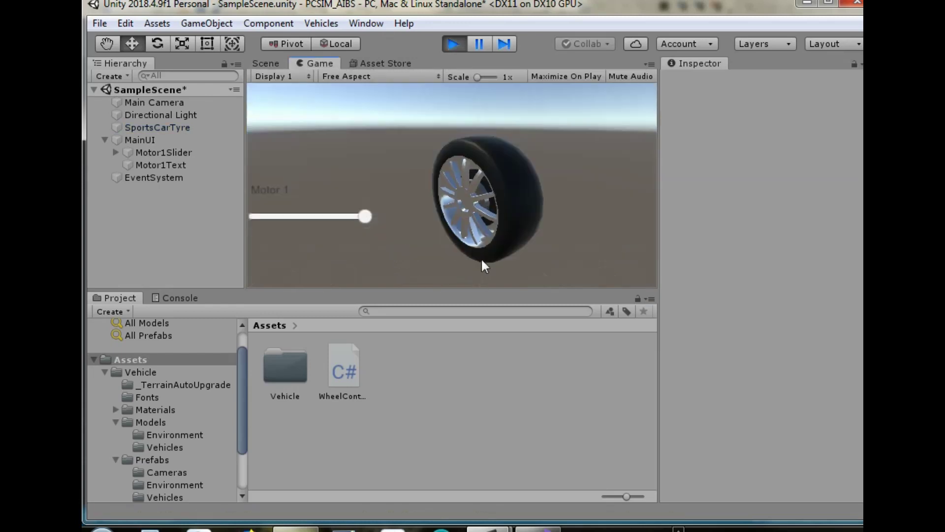
mouse_move(367, 217)
left_mouse_down()
mouse_move(241, 214)
mouse_move(374, 215)
left_mouse_up()
left_click(172, 139)
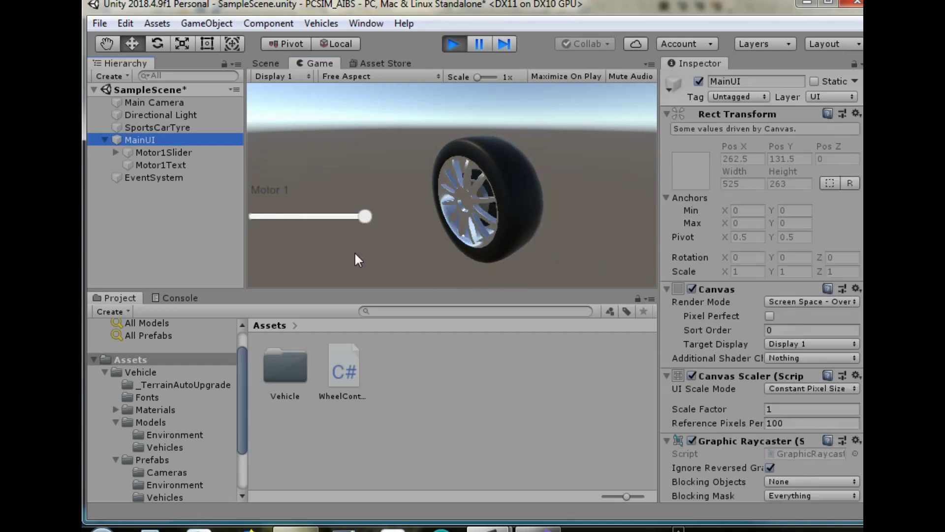
scroll(754, 246, "down", 2)
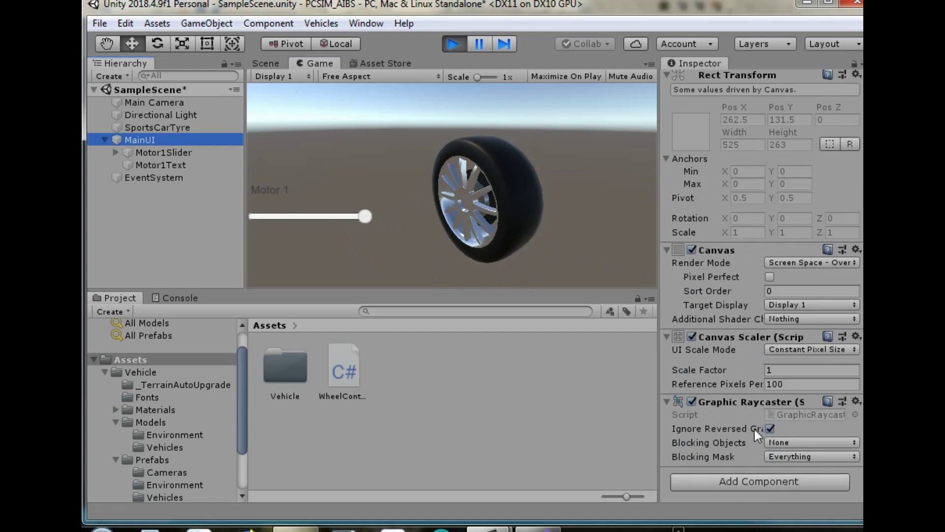
left_click(189, 153)
scroll(807, 345, "down", 5)
scroll(807, 345, "down", 4)
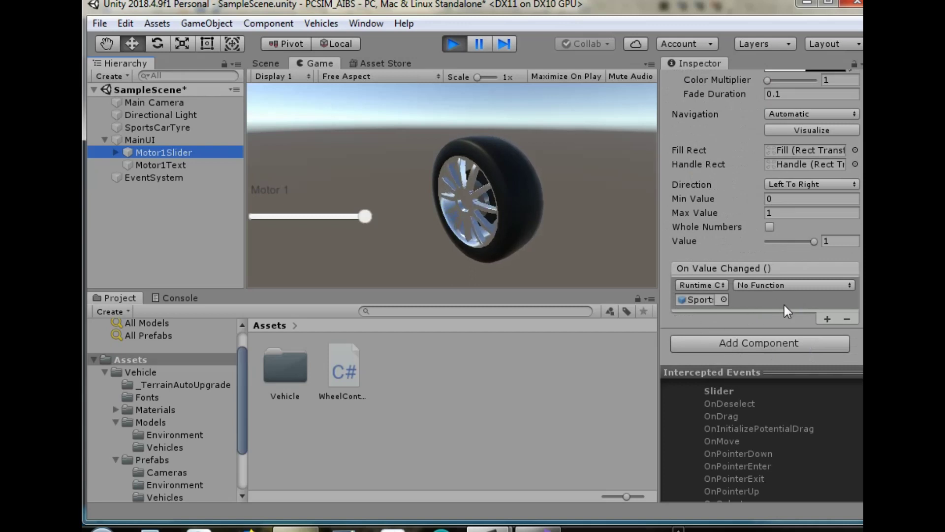
- Drag Motor1Slider's Inspector Value from 0.05 down to 0 and back to 1
left_click(814, 243)
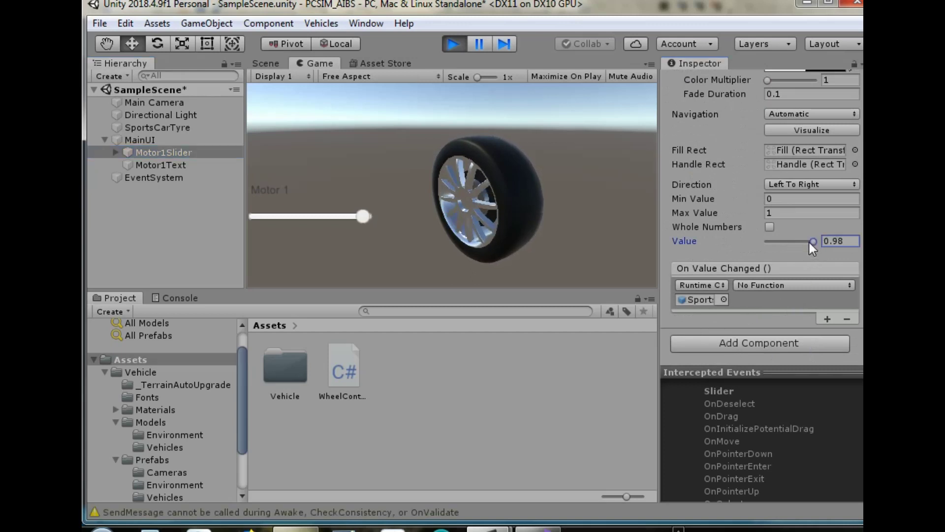
left_click_drag(814, 244, 767, 246)
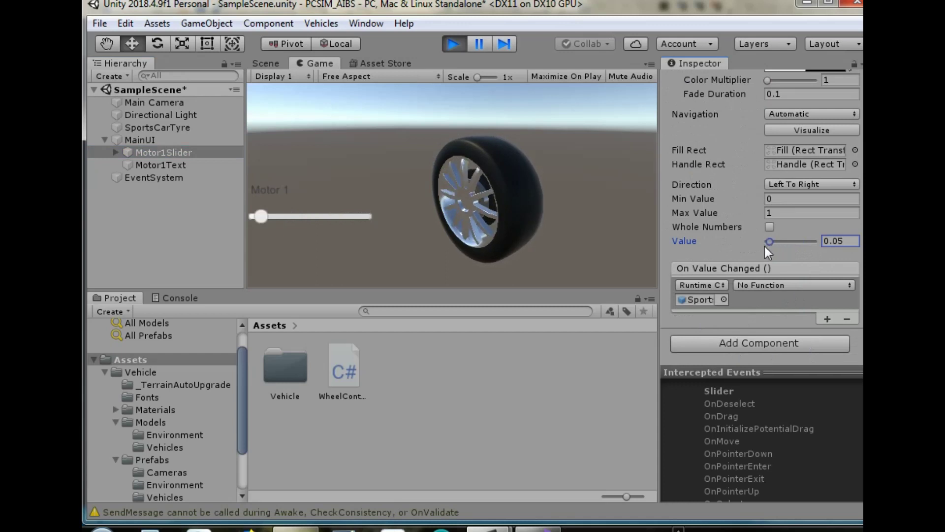
left_click_drag(765, 246, 759, 246)
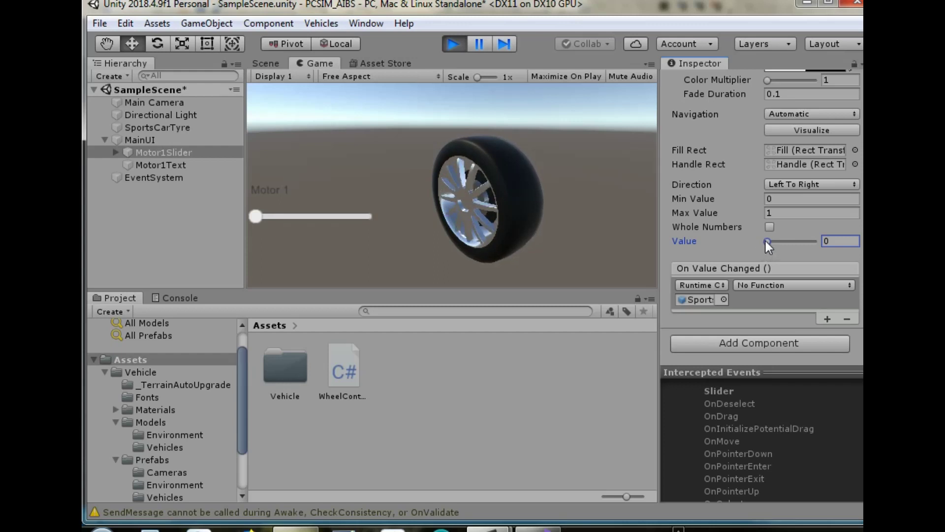
left_click_drag(766, 240, 833, 241)
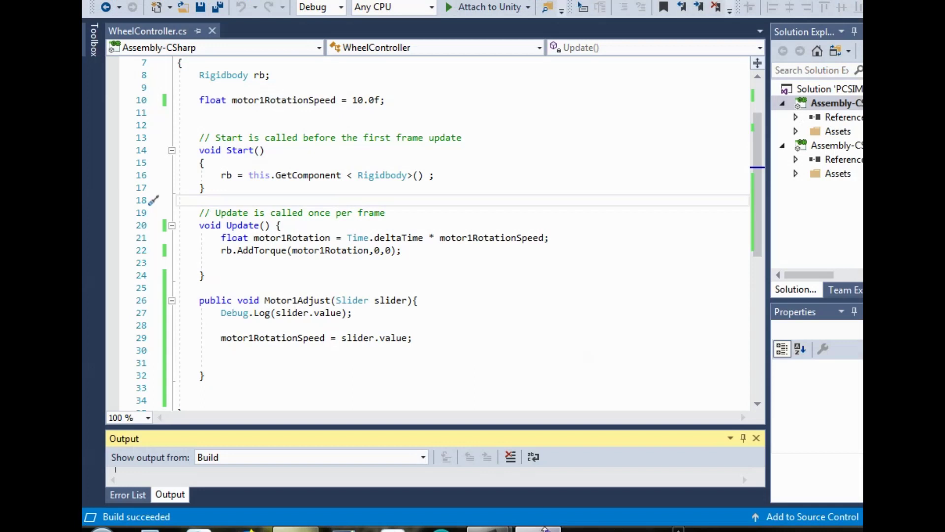
scroll(361, 215, "up", 2)
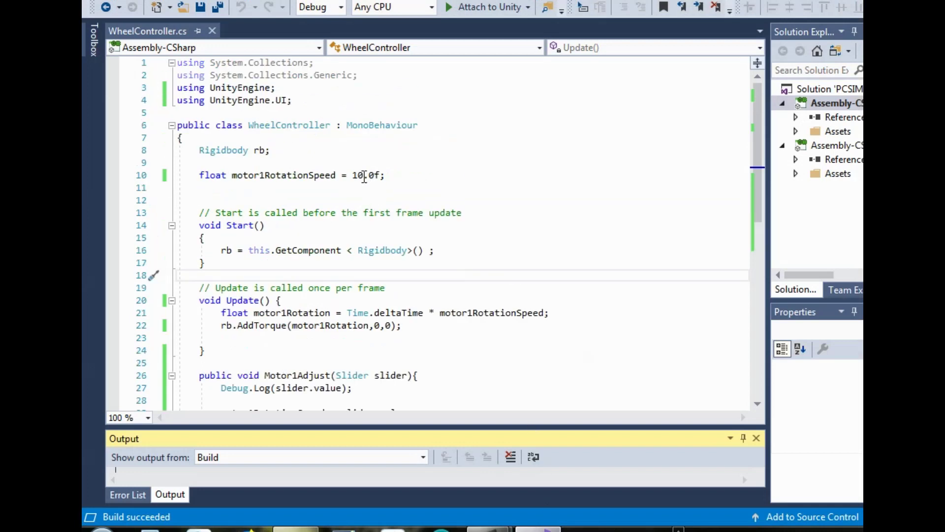
- Highlight the motor1RotationSpeed = 10.0f declaration on line 10 of WheelController
left_click_drag(389, 172, 234, 187)
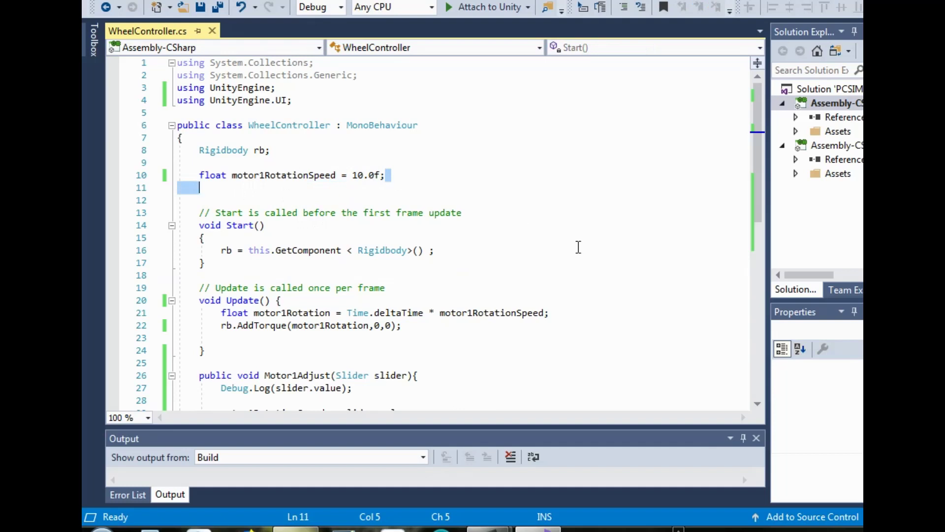
mouse_move(390, 175)
left_mouse_down()
mouse_move(407, 176)
mouse_move(202, 177)
mouse_move(203, 188)
left_mouse_up()
left_click(333, 194)
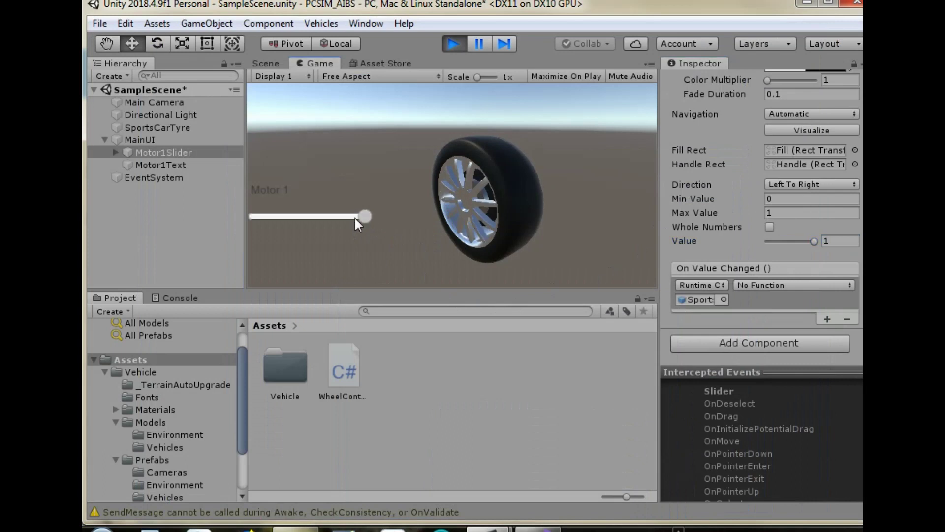
- Browse the event's function list twice, leave it at No Function, and lower Motor 1 to about 0.18
mouse_move(365, 218)
left_mouse_down()
mouse_move(311, 227)
mouse_move(339, 224)
left_mouse_up()
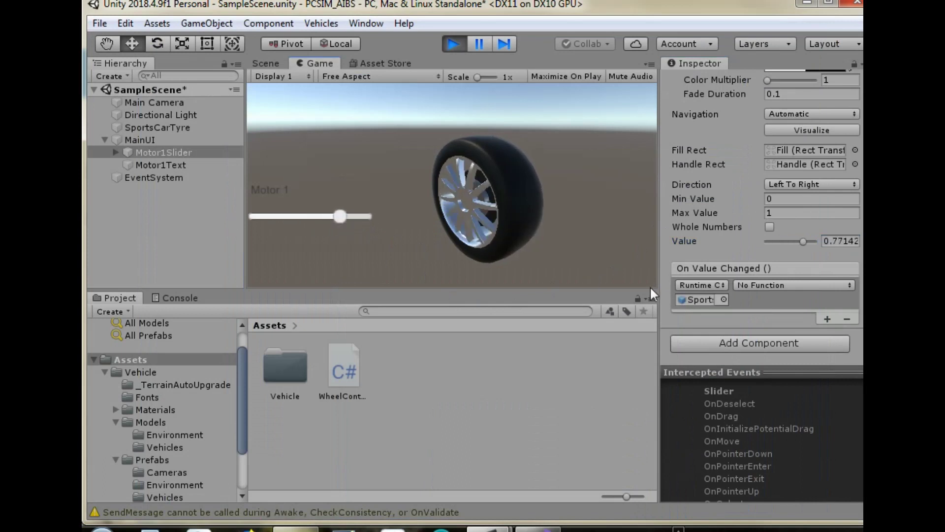
left_click(770, 284)
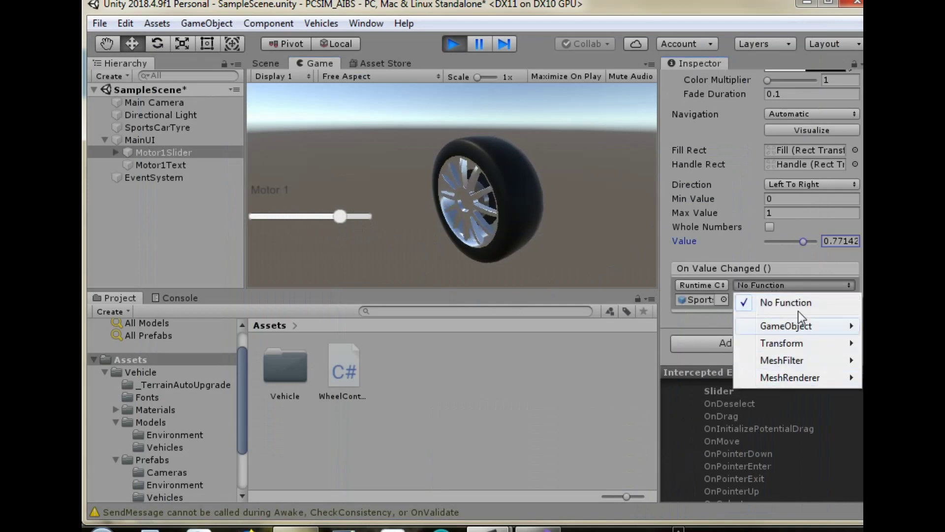
mouse_move(791, 377)
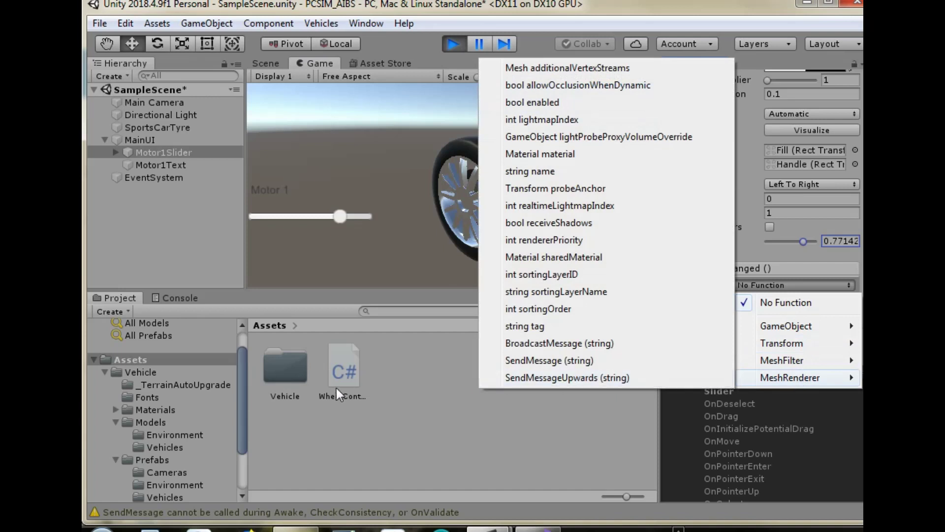
left_click(371, 234)
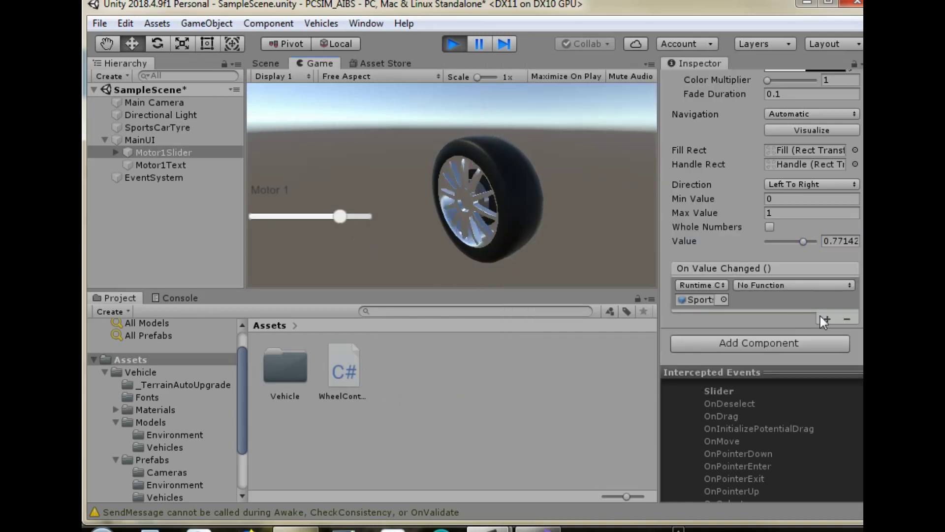
left_click(778, 286)
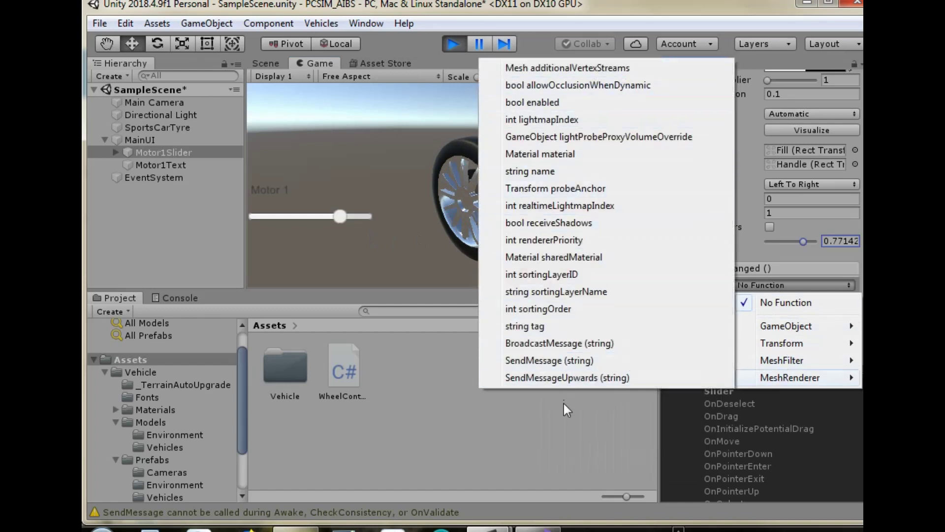
left_click(563, 421)
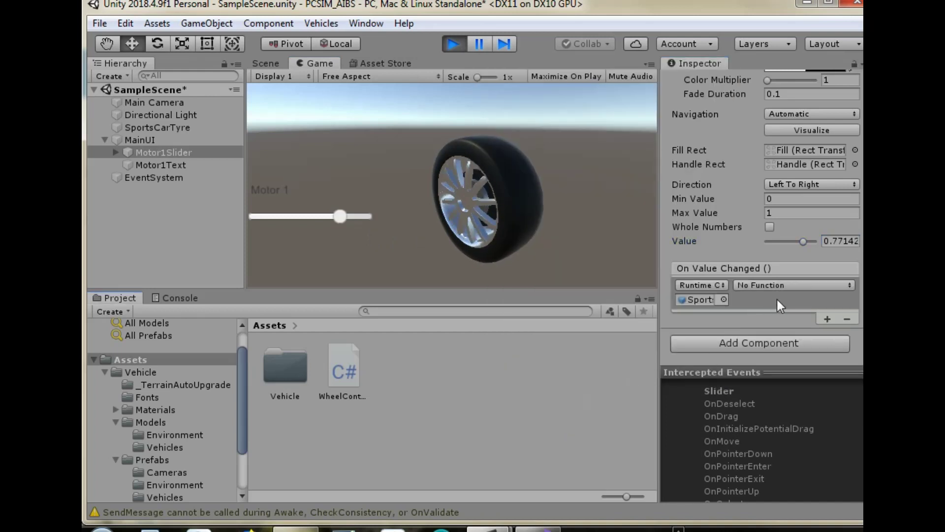
mouse_move(336, 218)
left_mouse_down()
mouse_move(344, 218)
mouse_move(293, 236)
mouse_move(253, 220)
mouse_move(397, 233)
mouse_move(273, 217)
left_mouse_up()
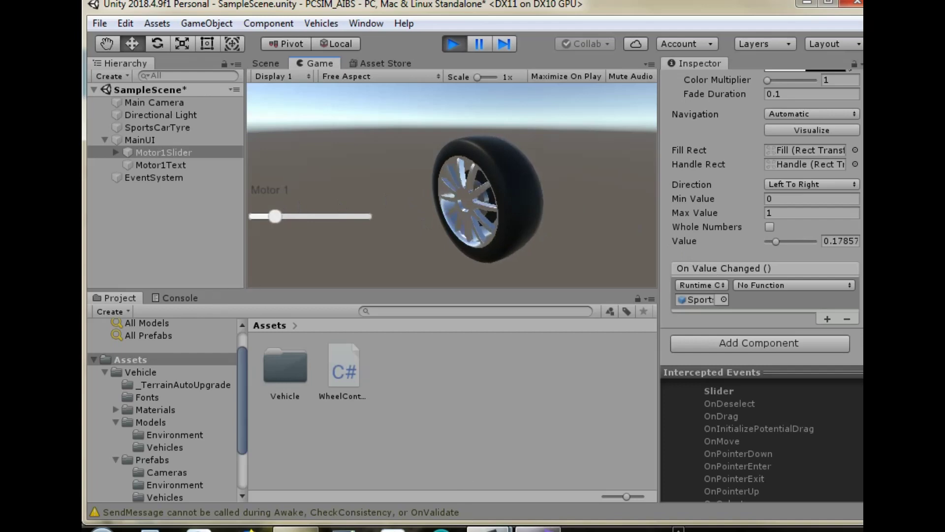
left_click(536, 530)
scroll(348, 384, "down", 3)
scroll(355, 359, "down", 4)
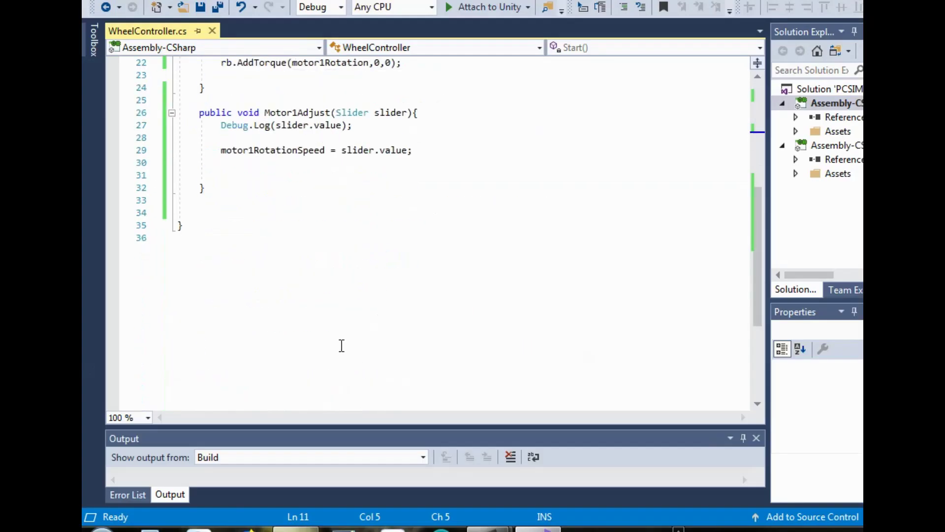
scroll(320, 317, "up", 1)
- Highlight Motor1Adjust's body, rotation-speed line and Debug.Log line, then return to Unity
left_click_drag(225, 235, 200, 150)
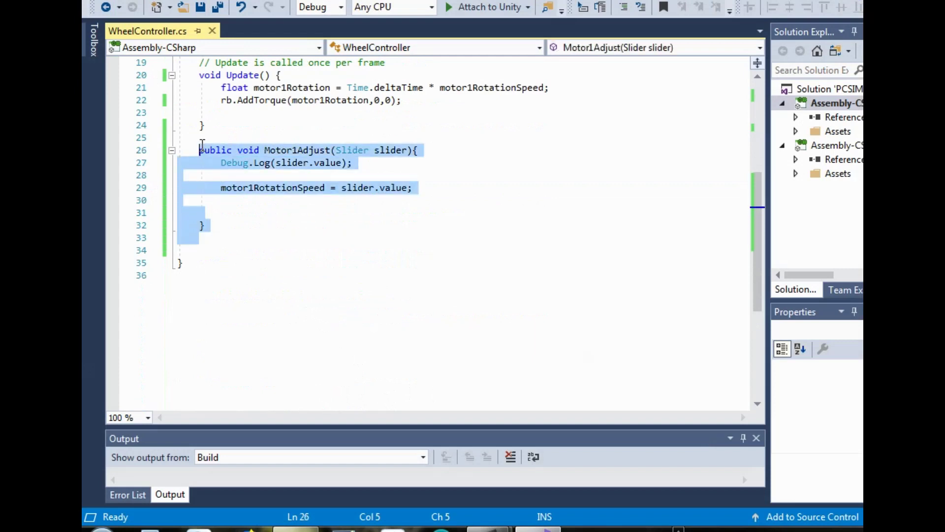
left_click(376, 271)
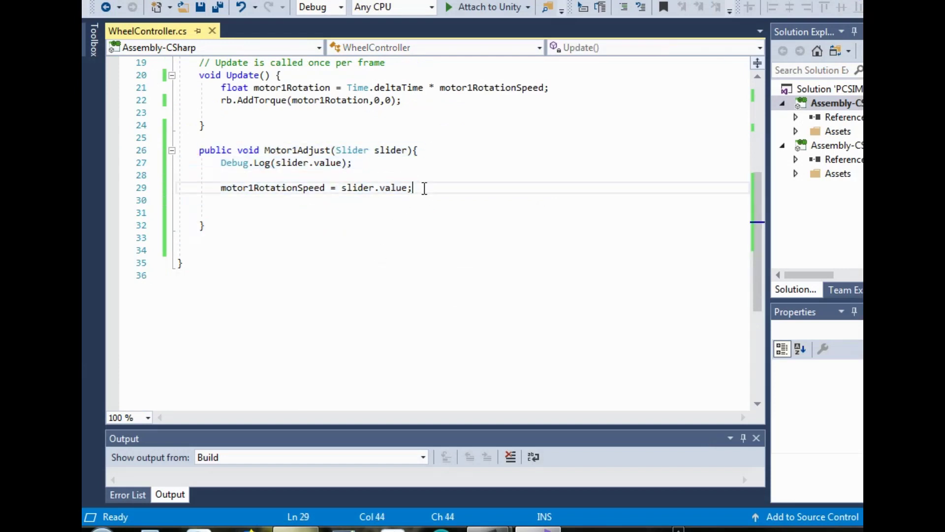
left_click_drag(424, 188, 222, 188)
left_click(343, 273)
left_click_drag(353, 163, 220, 162)
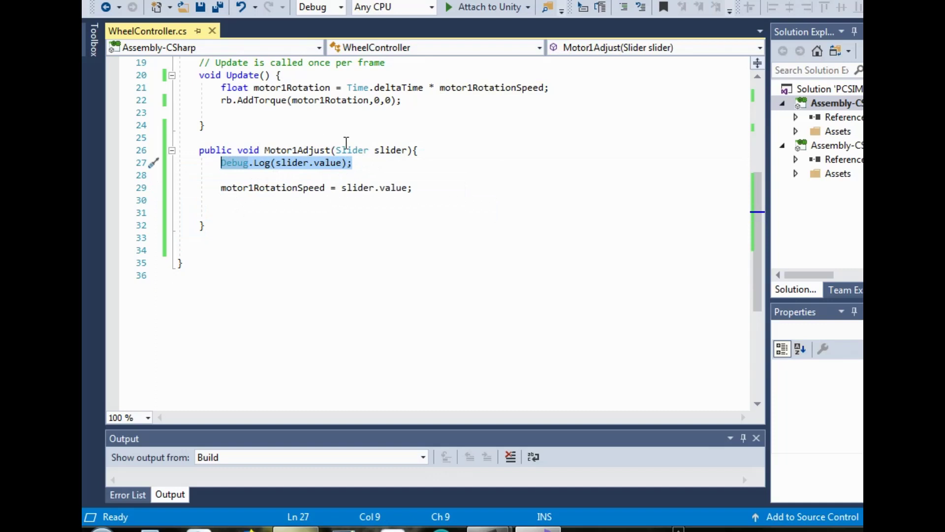
left_click(424, 150)
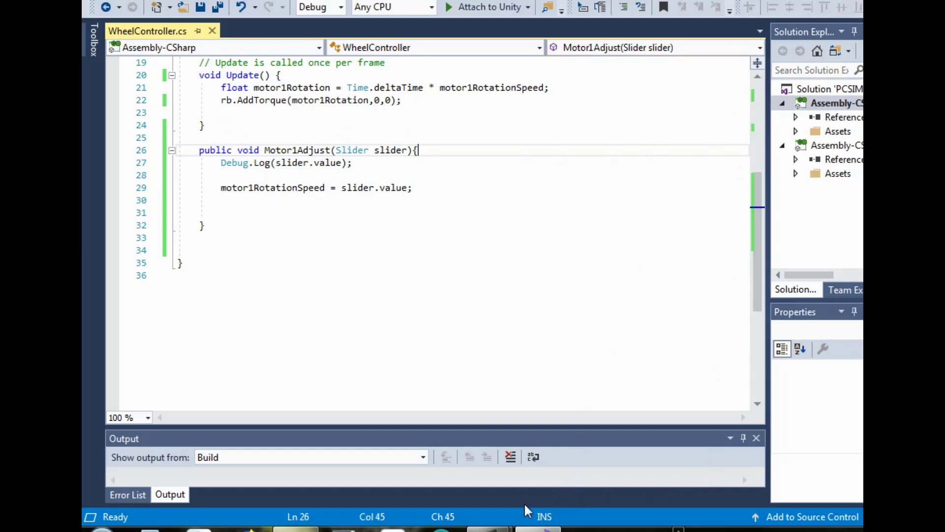
mouse_move(538, 527)
left_click(537, 451)
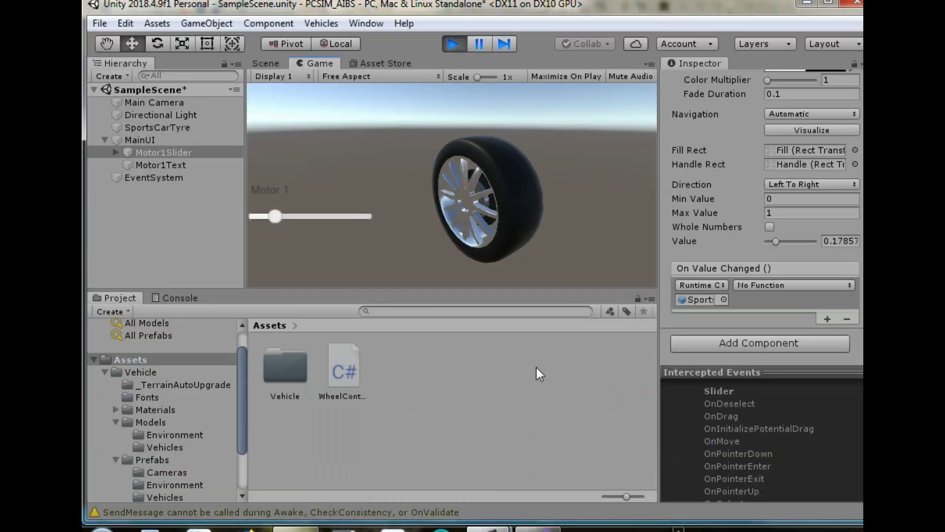
- Show the Console, drag Motor1Slider to 0.55, and hide console warnings
left_click(181, 298)
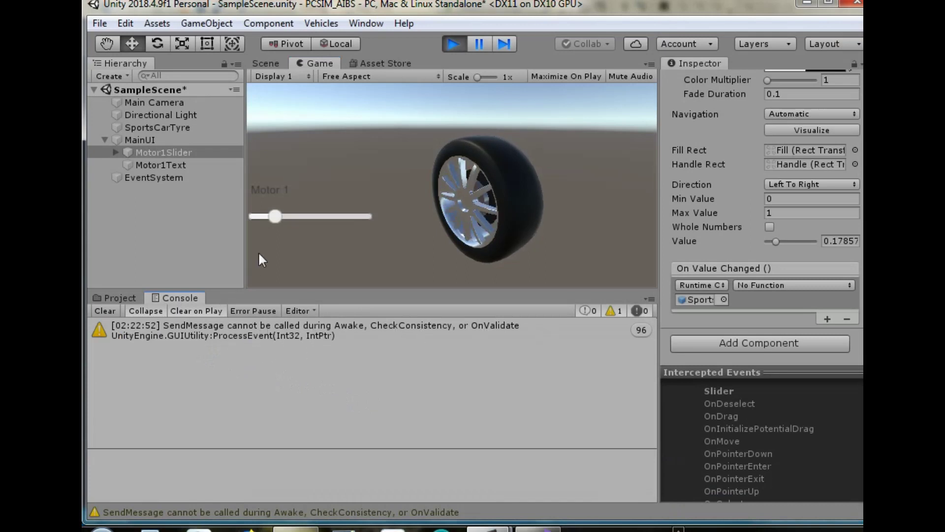
mouse_move(276, 219)
left_mouse_down()
mouse_move(383, 222)
mouse_move(285, 221)
mouse_move(315, 221)
left_mouse_up()
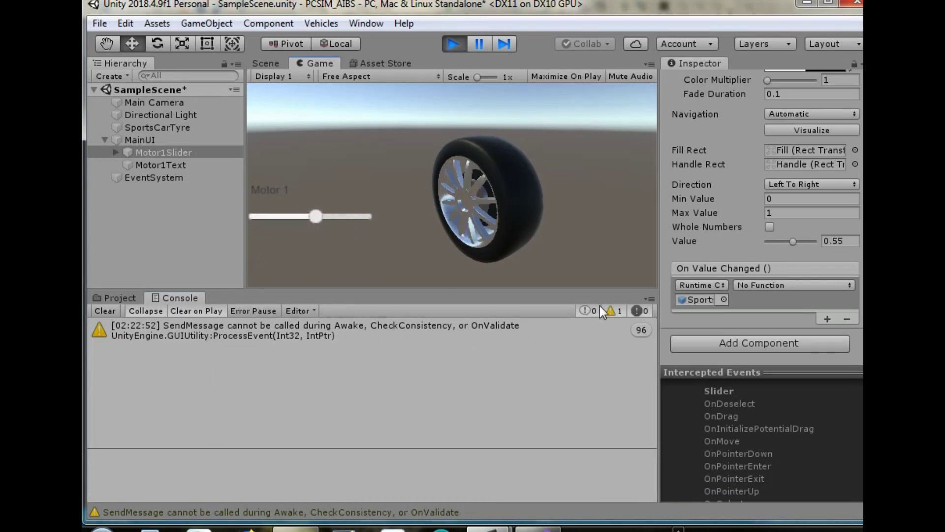
left_click(611, 310)
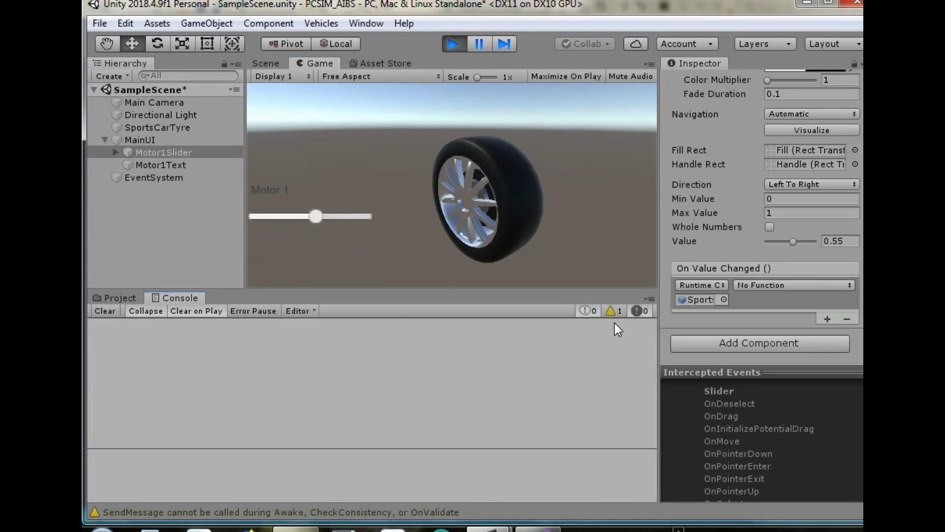
left_click(124, 298)
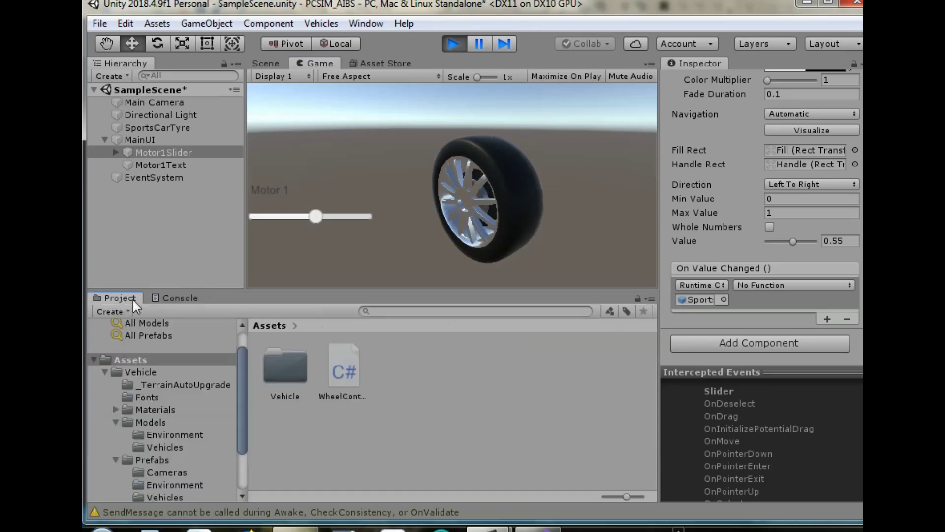
left_click(164, 297)
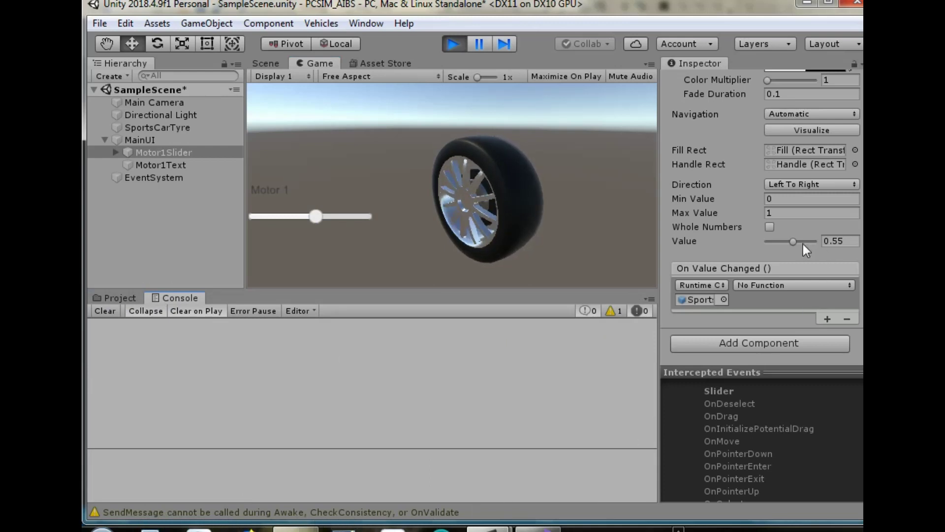
- Raise Motor1Slider's Inspector value to 1, then lower it to about 0.43
left_click_drag(790, 242, 814, 242)
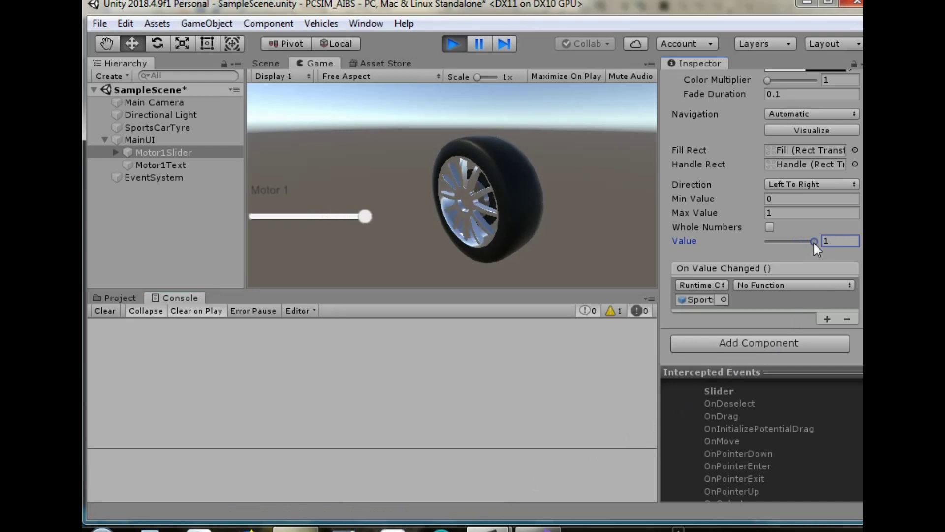
left_click_drag(816, 242, 786, 246)
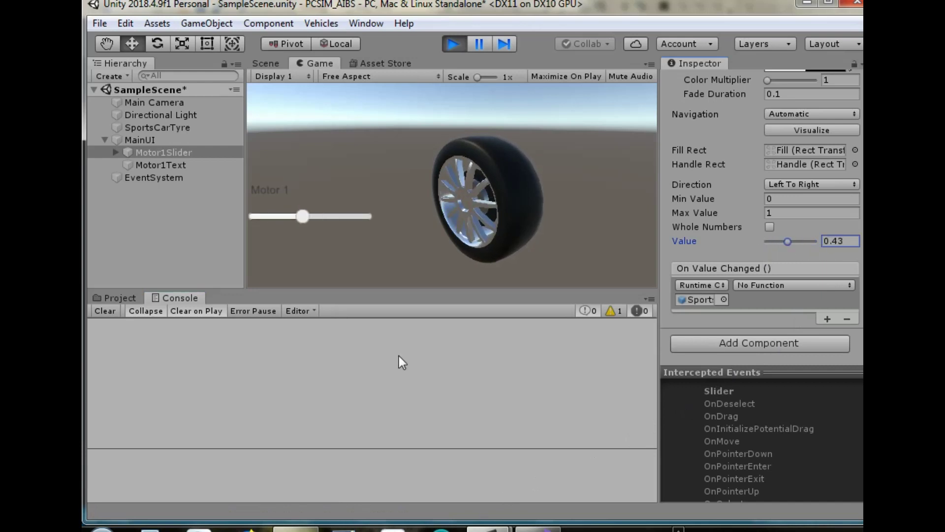
left_click(225, 366)
left_click(841, 241)
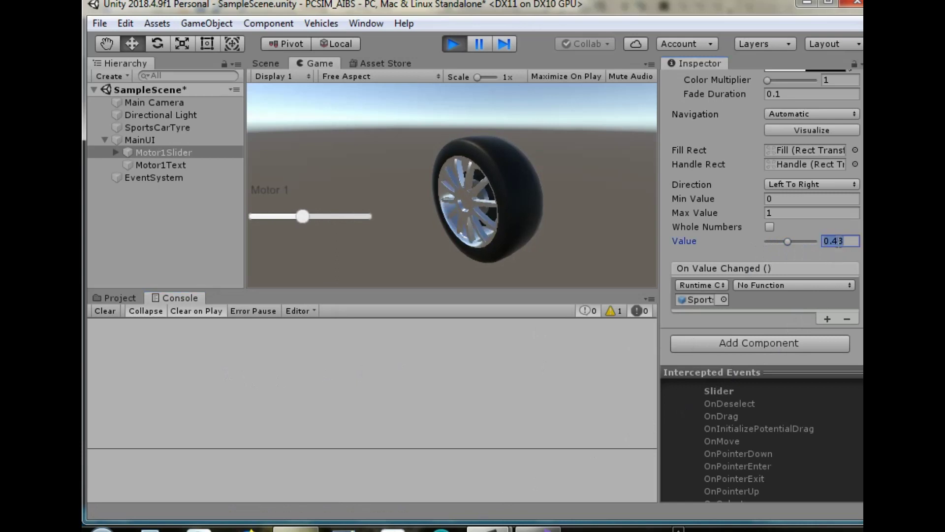
type("10")
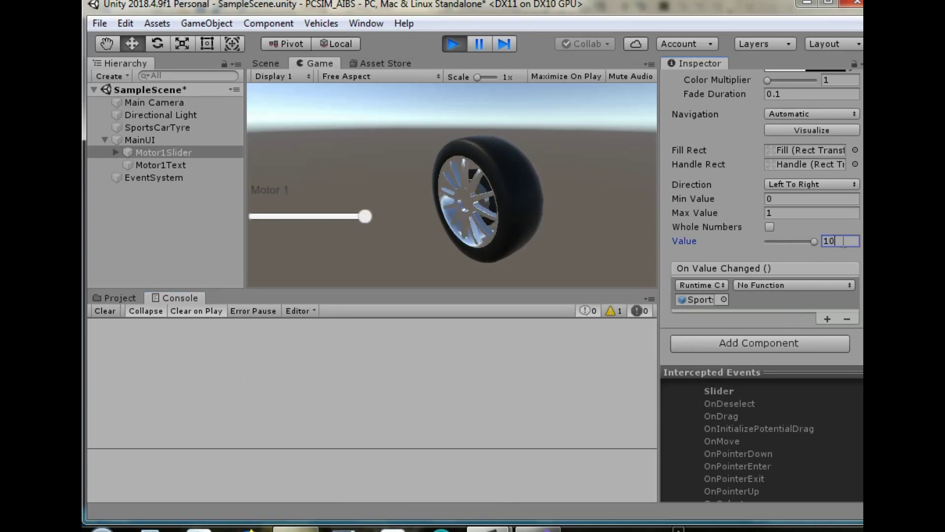
type("0")
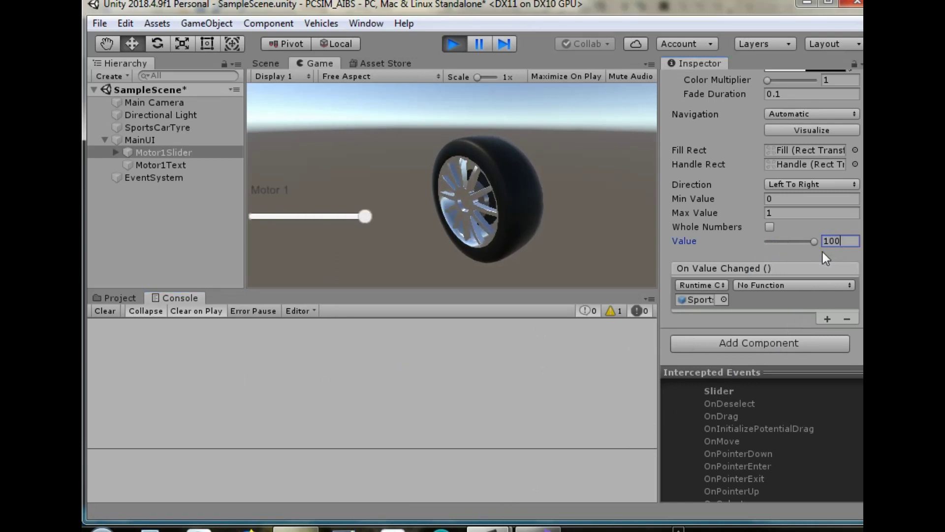
- Set the slider value to 0.4, then 0.95, drag the in-game slider to 0, and stop play mode
left_click(787, 242)
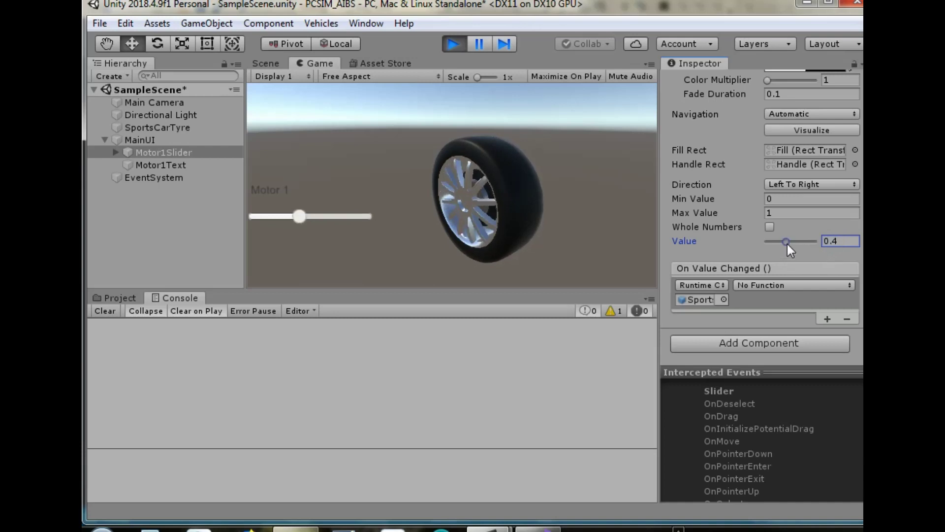
left_click_drag(783, 247, 816, 245)
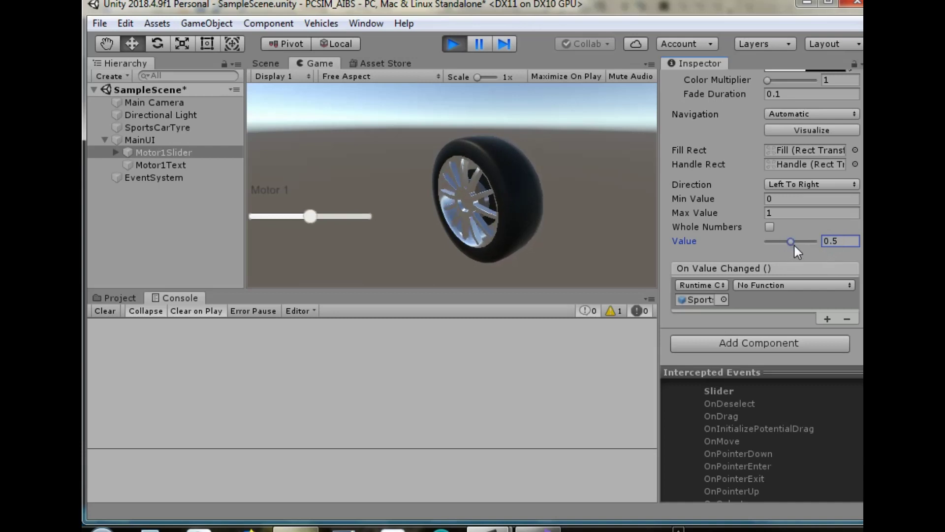
left_click(489, 435)
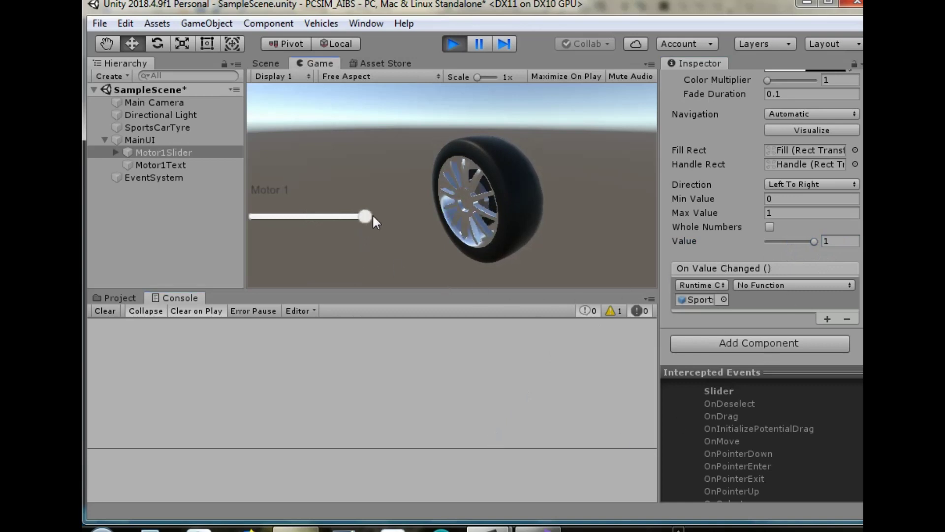
mouse_move(363, 216)
left_mouse_down()
mouse_move(266, 219)
mouse_move(376, 212)
left_mouse_up()
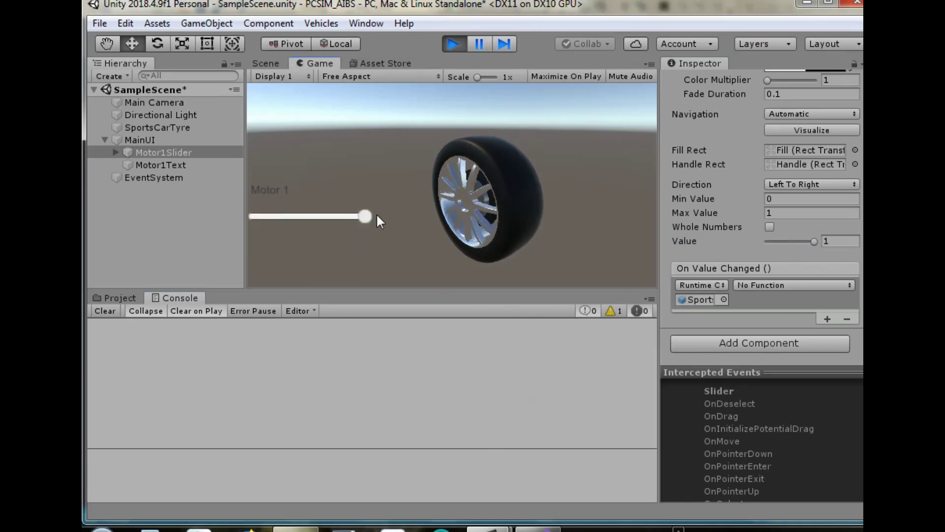
left_click(447, 45)
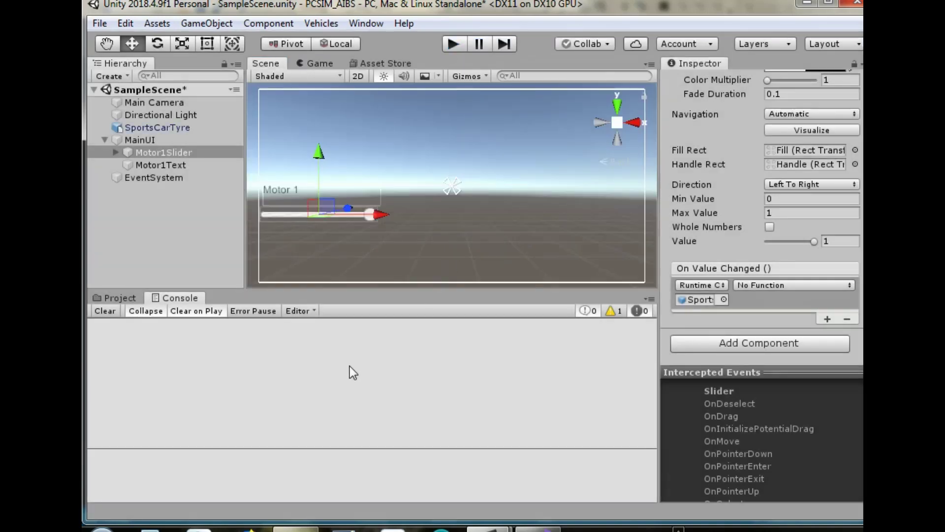
- Target the SportsCarTyre mesh in On Value Changed and browse its function list without choosing
left_click(116, 299)
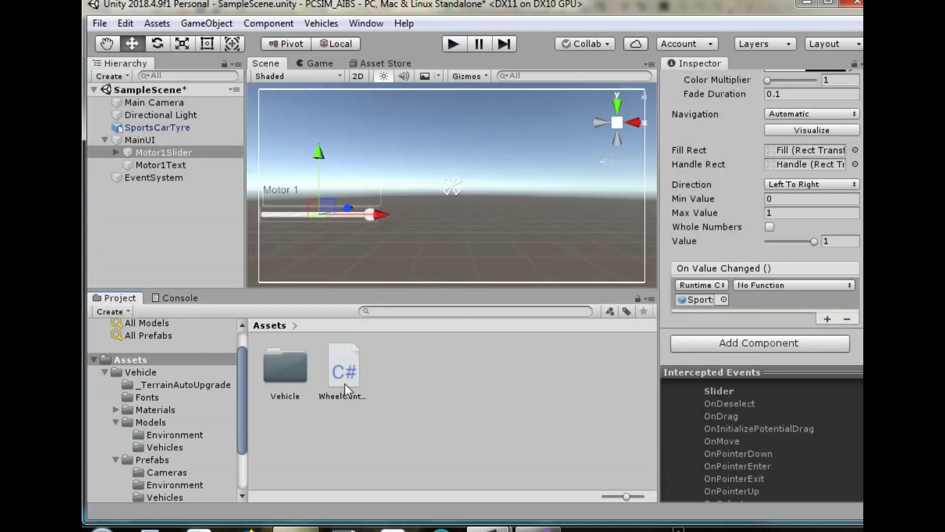
left_click(724, 300)
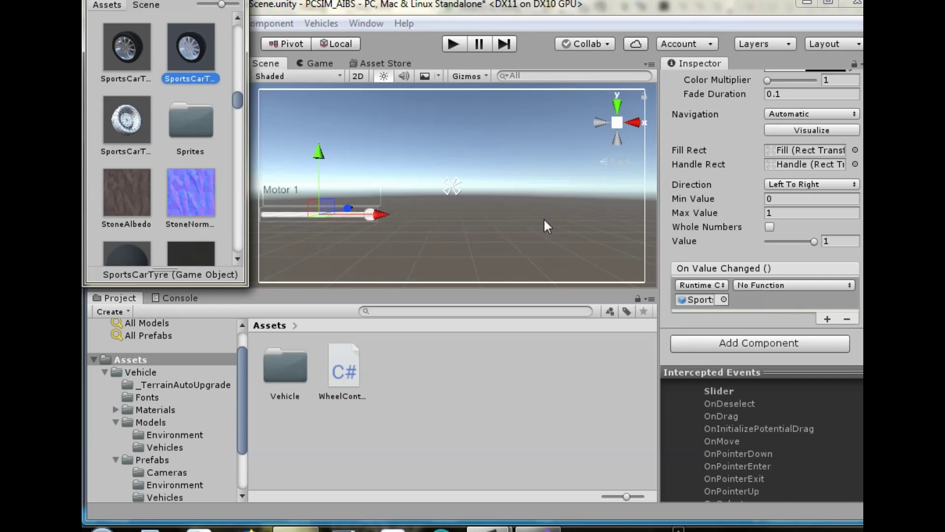
double_click(141, 123)
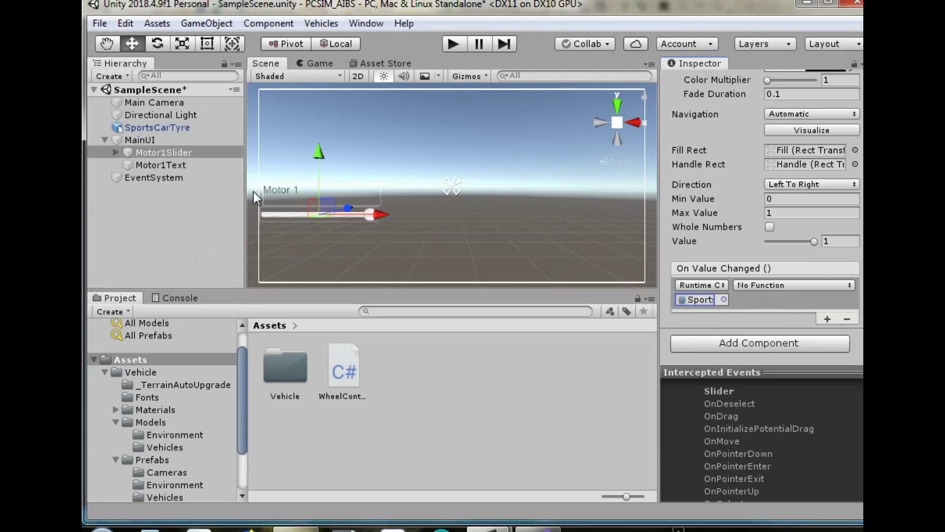
left_click(763, 286)
mouse_move(772, 325)
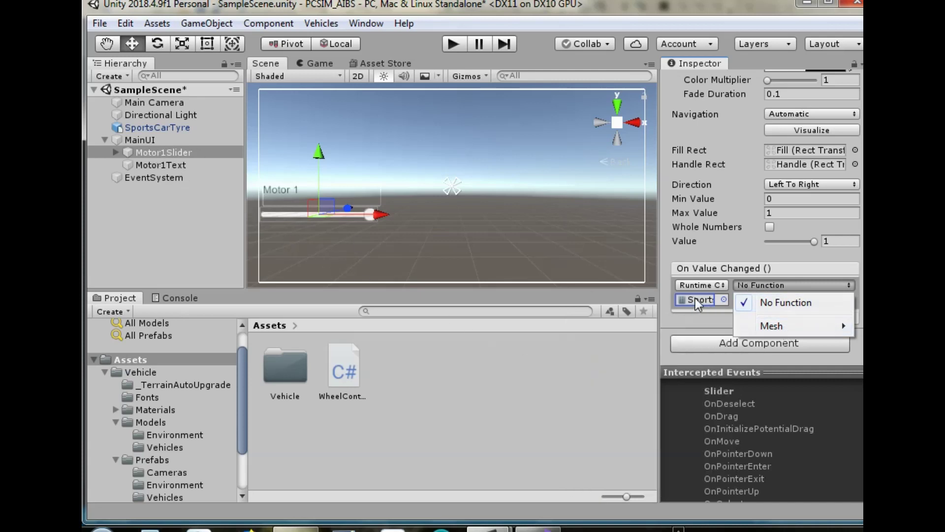
left_click(722, 304)
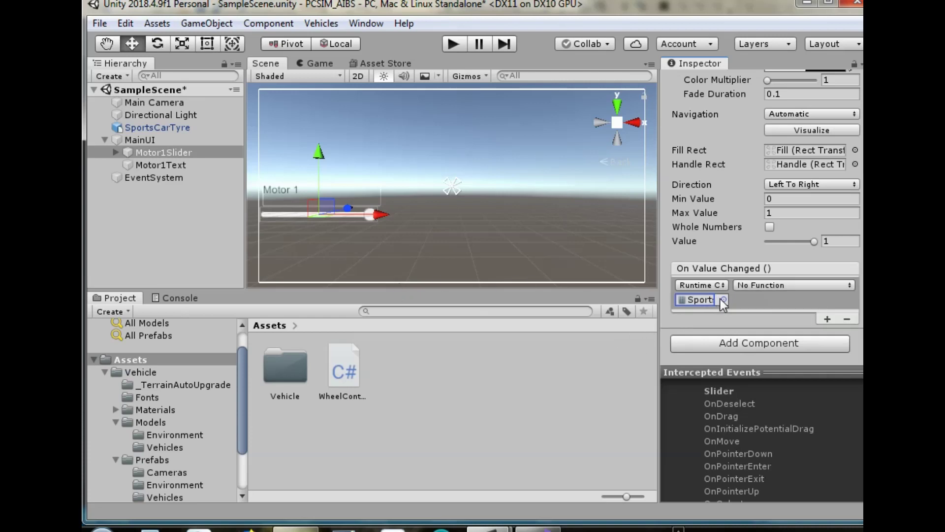
- Retarget the event to the SportsCarTyre game object and open its function list
left_click(723, 299)
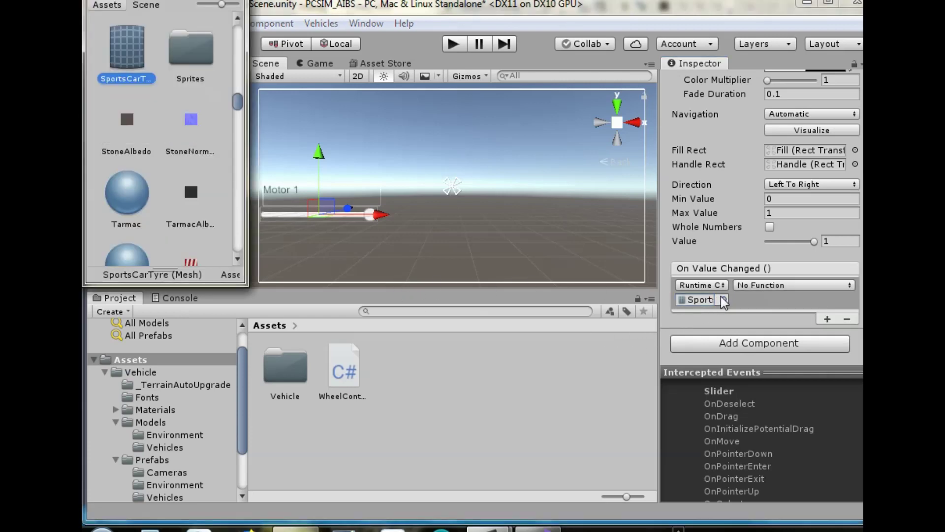
scroll(189, 87, "up", 2)
scroll(189, 87, "up", 2)
left_click(192, 87)
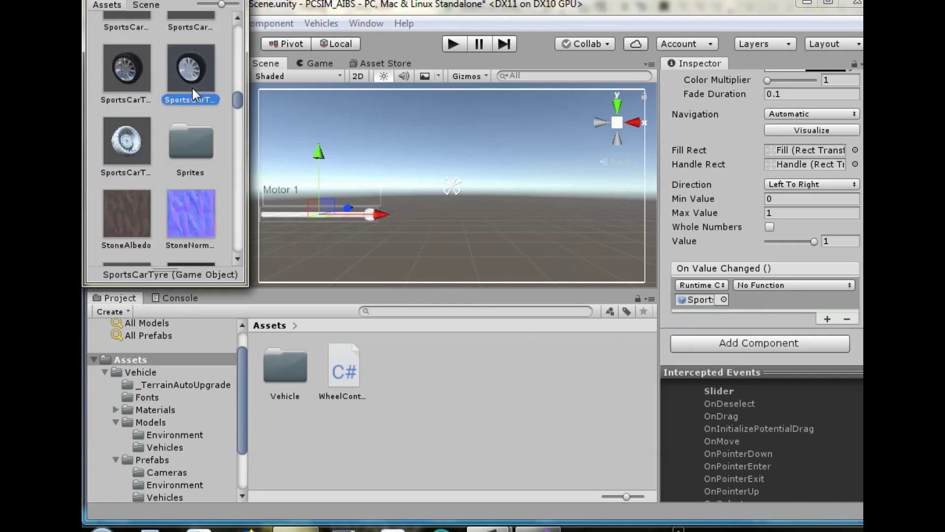
double_click(197, 93)
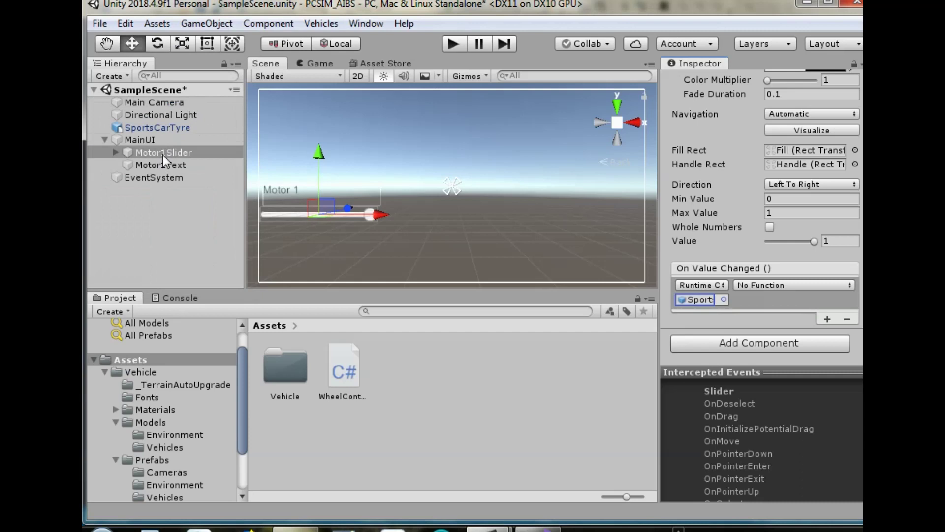
left_click(769, 290)
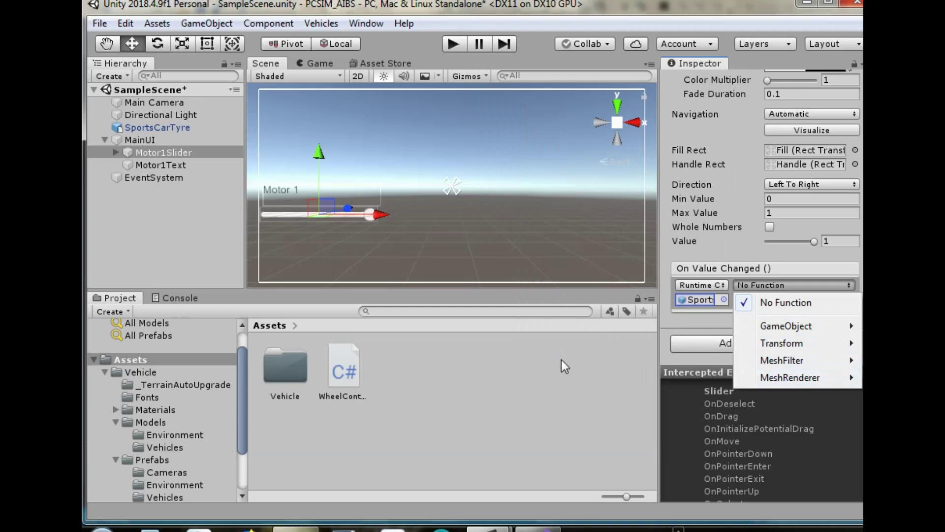
- Reopen and close the event's function list without choosing, then deselect Motor1Slider
left_click(488, 382)
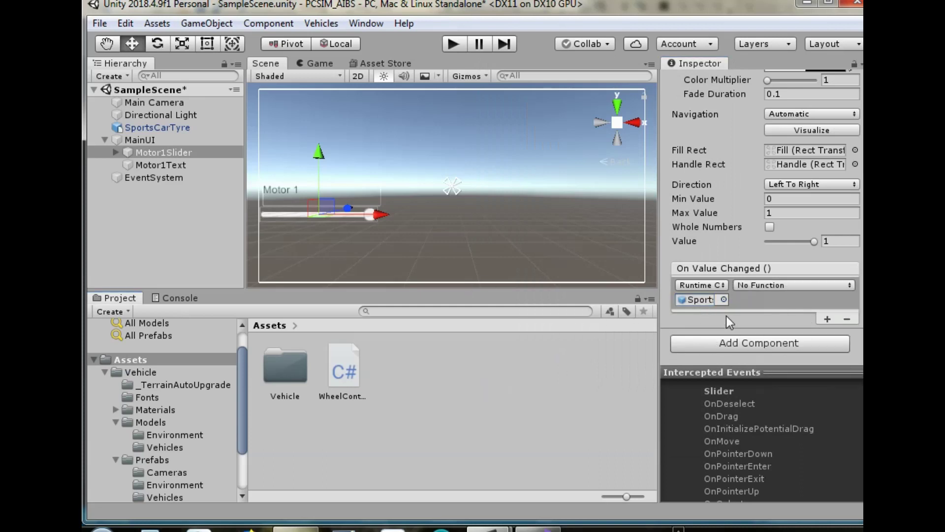
left_click(778, 301)
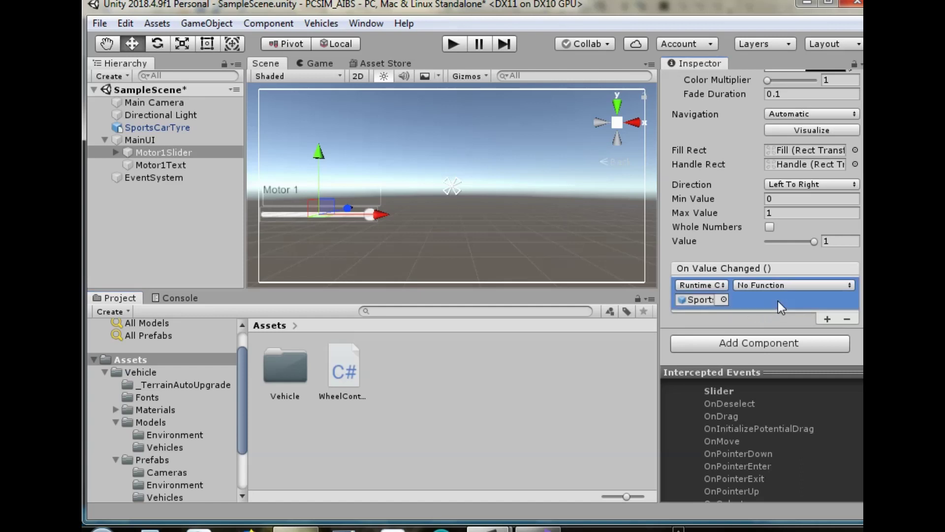
left_click(787, 285)
mouse_move(782, 360)
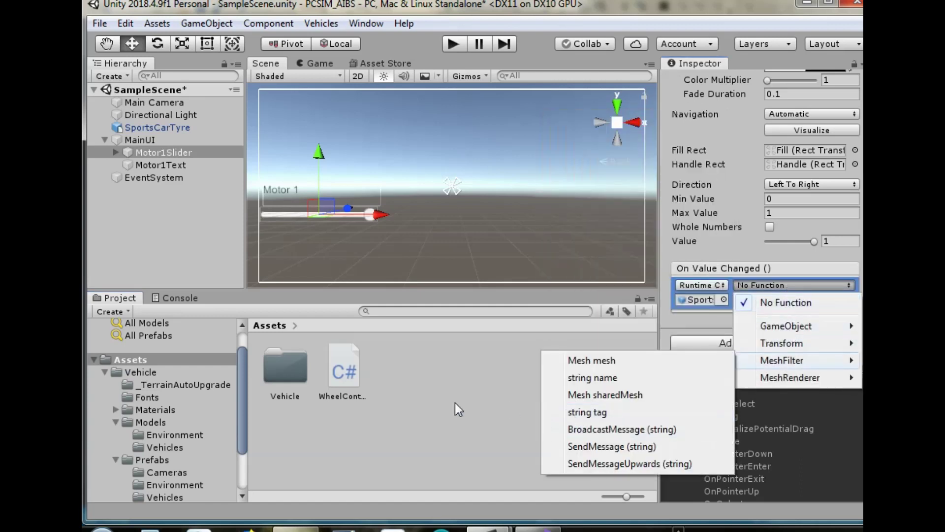
left_click(455, 402)
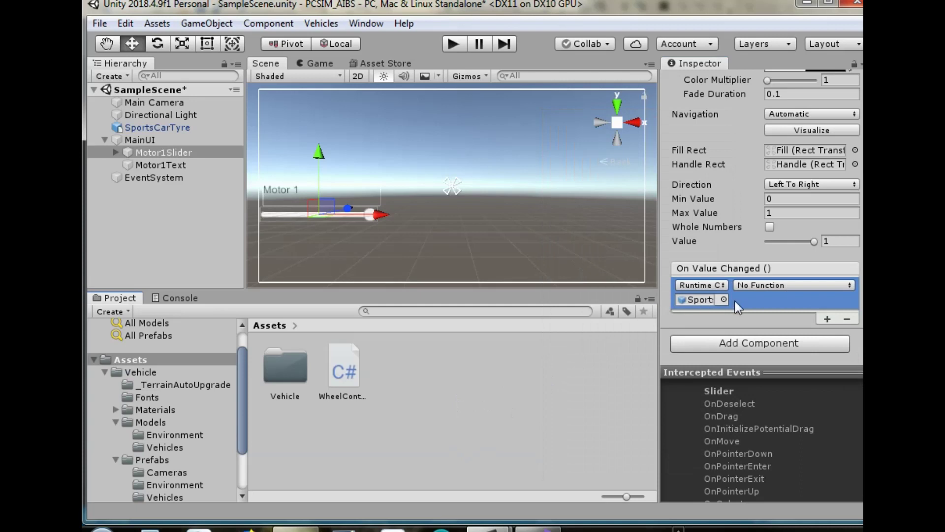
left_click(558, 413)
mouse_move(538, 526)
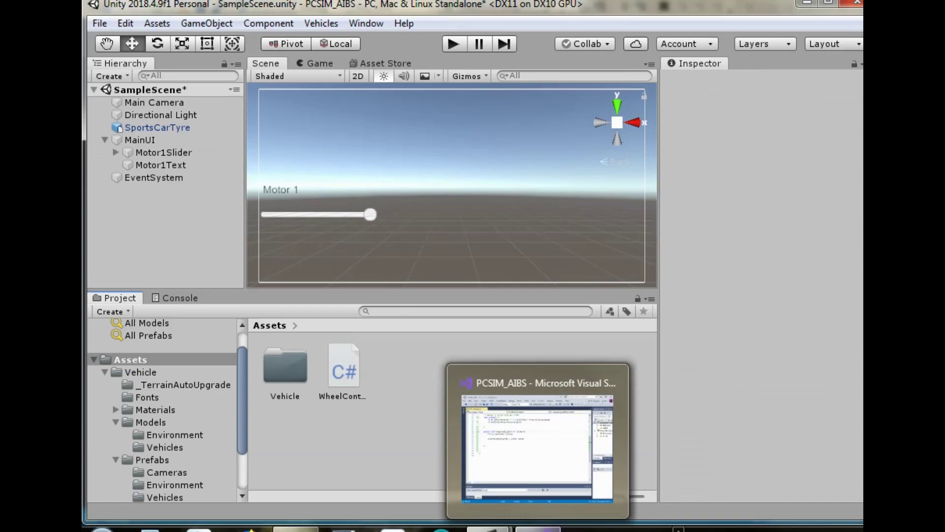
- Select all 36 lines of WheelController.cs in Visual Studio and copy them
left_click(539, 443)
left_click(317, 359)
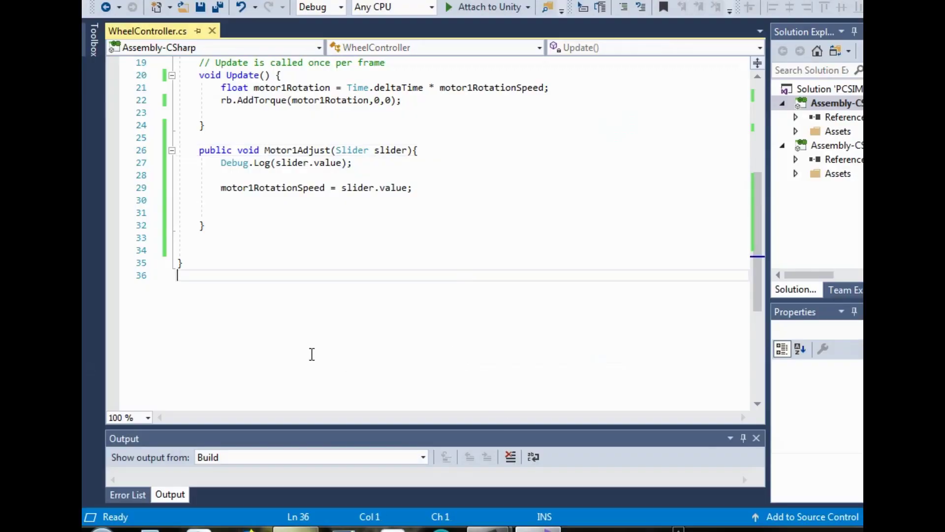
scroll(312, 353, "up", 6)
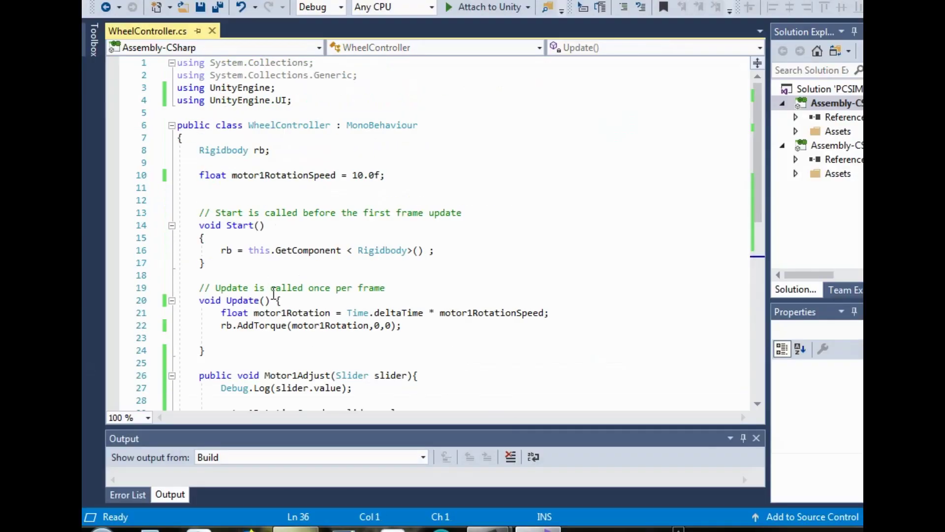
scroll(274, 295, "down", 6)
left_click_drag(215, 275, 132, 7)
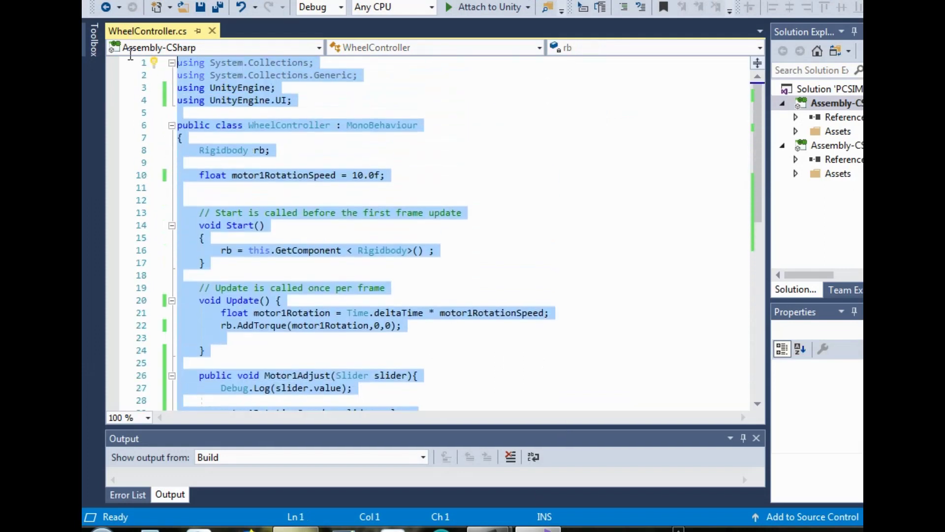
left_click_drag(132, 8, 123, 64)
right_click(287, 100)
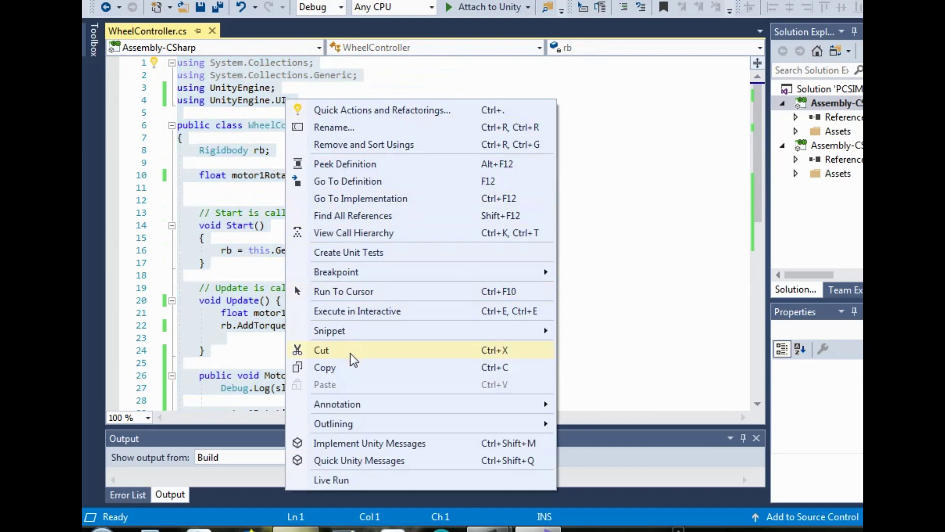
left_click(355, 373)
left_click(621, 332)
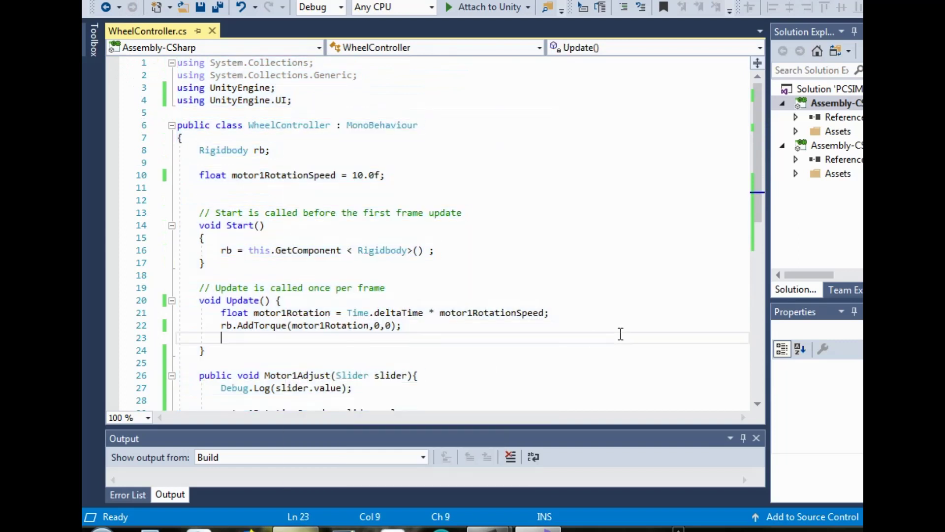
scroll(621, 333, "down", 7)
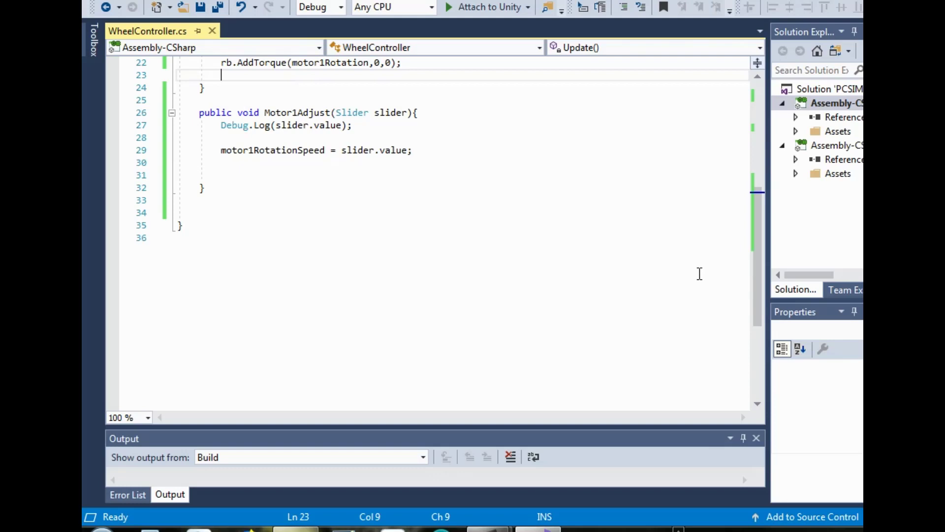